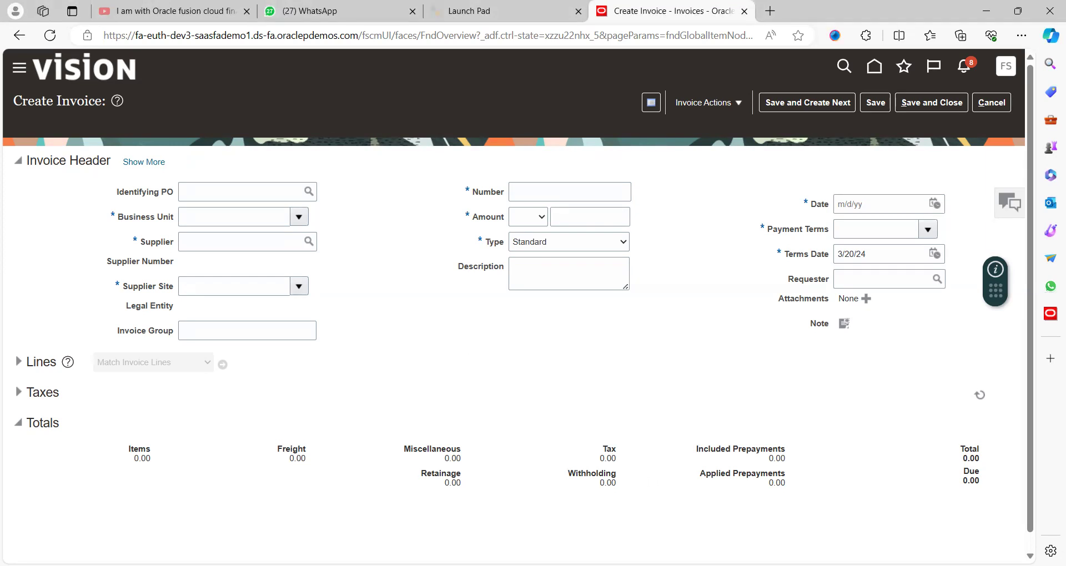
Switch to the Excel workbook and examine the Fusion Payables invoice test script's title and its #No, Test Data and Expected Result headings.
{"action": "key", "text": "alt+Tab"}
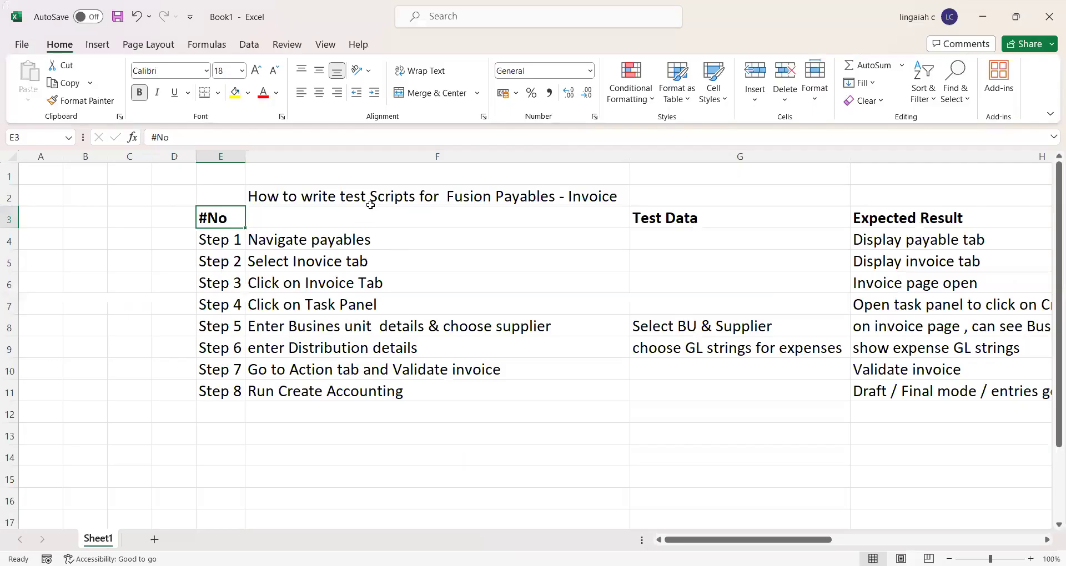
{"action": "left_click", "coordinate": [367, 203]}
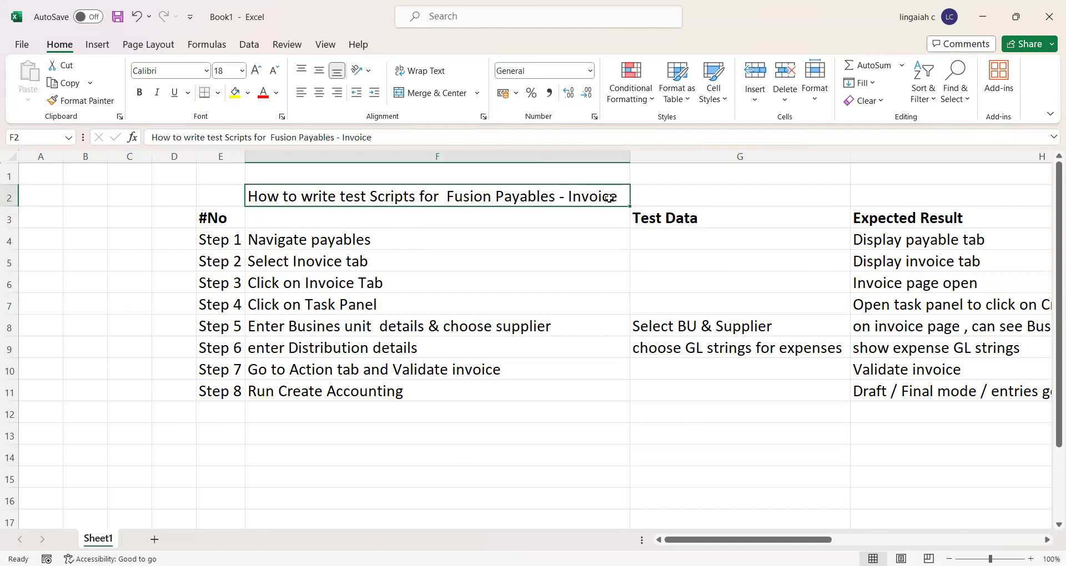
{"action": "left_click", "coordinate": [402, 227]}
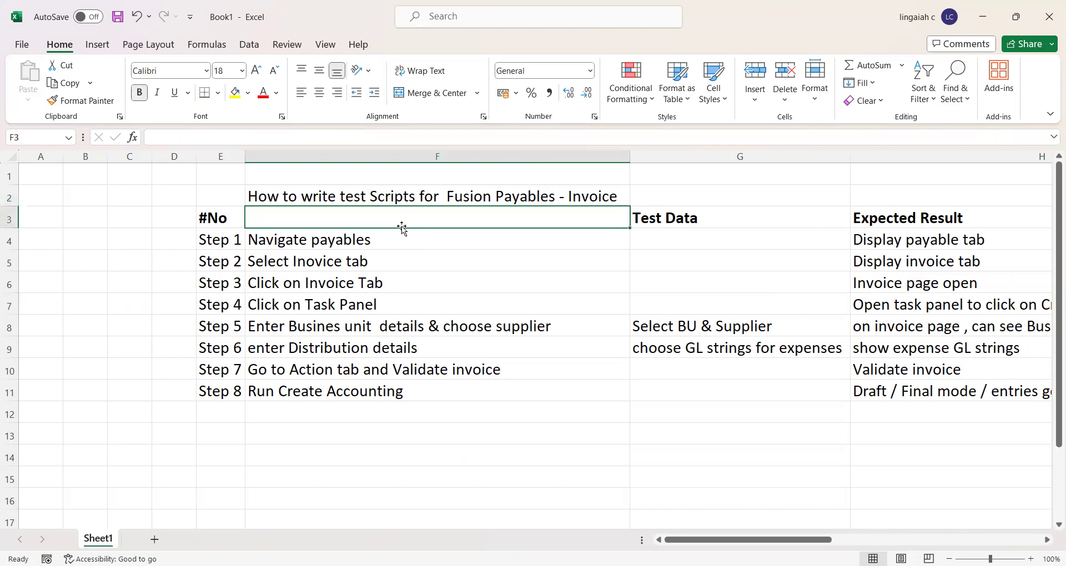
{"action": "key", "text": "Left"}
{"action": "key", "text": "shift+Right"}
{"action": "key", "text": "shift+Right"}
{"action": "key", "text": "shift+Right"}
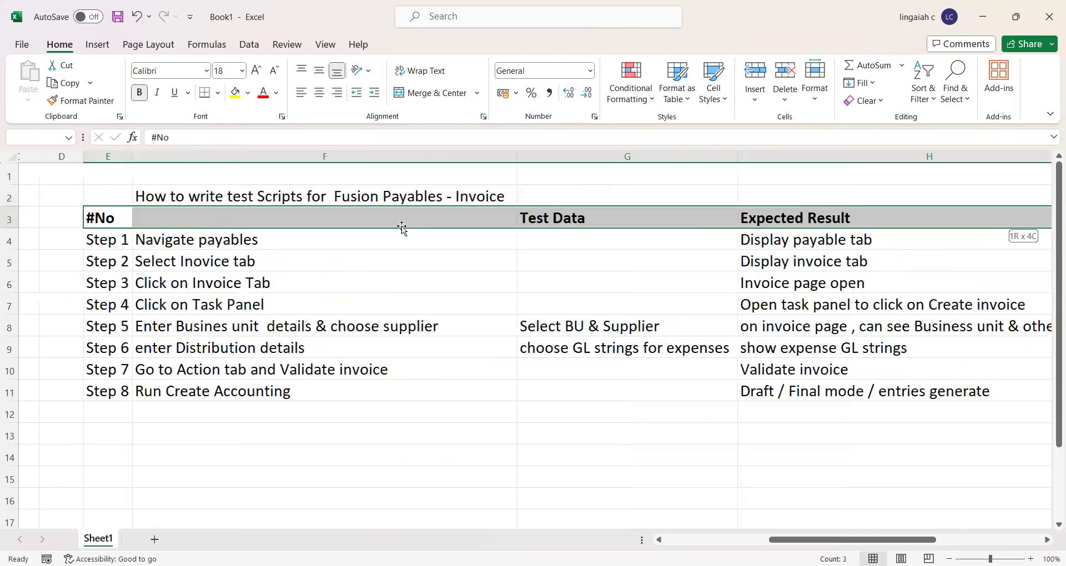
{"action": "key", "text": "shift+Left"}
{"action": "key", "text": "shift+Left"}
{"action": "key", "text": "shift+Left"}
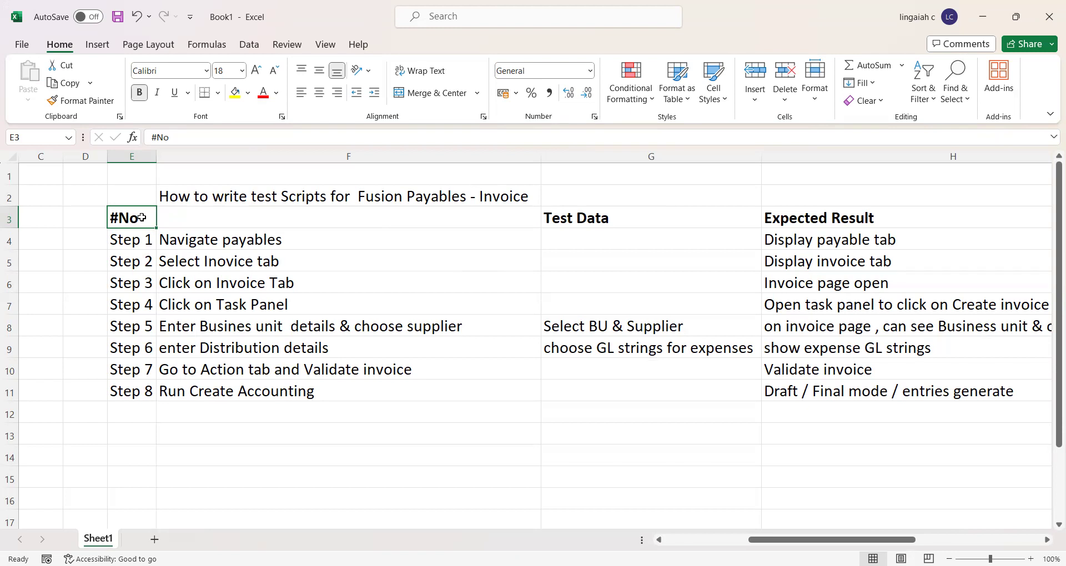
{"action": "left_click", "coordinate": [592, 218]}
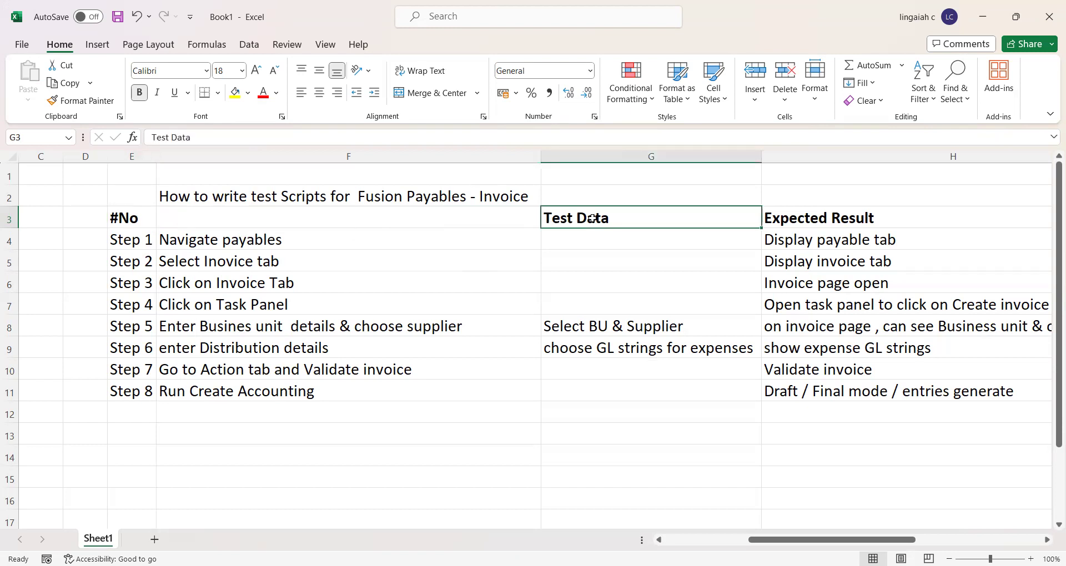
{"action": "left_click", "coordinate": [842, 217]}
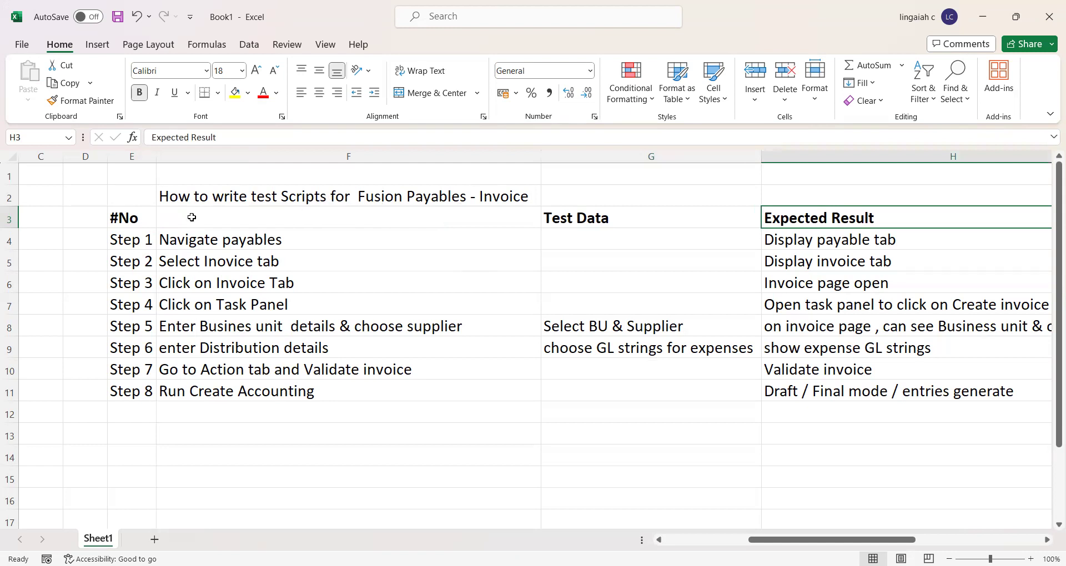
{"action": "left_click", "coordinate": [148, 218]}
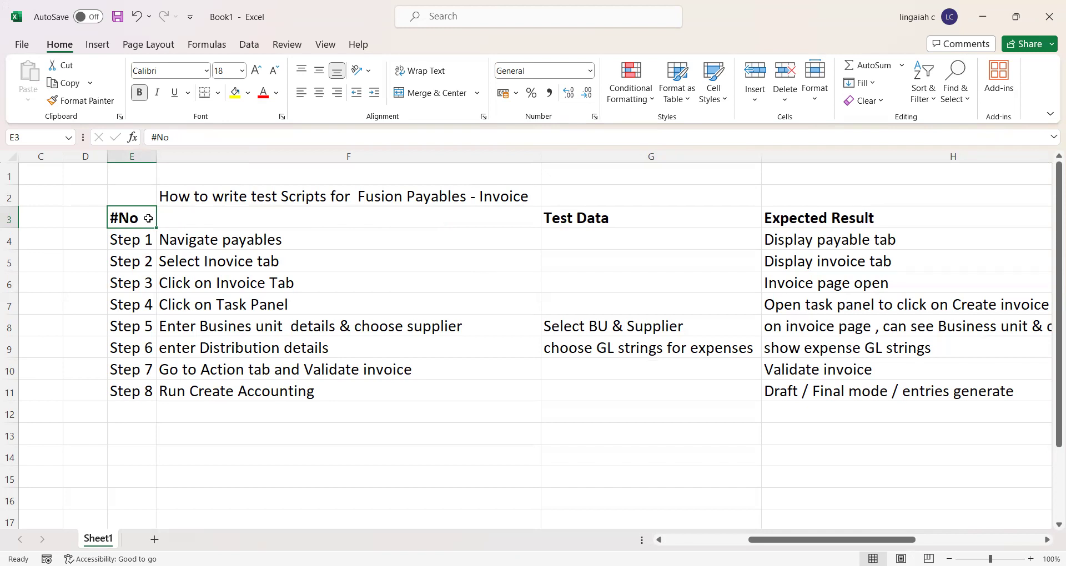
{"action": "key", "text": "Right"}
{"action": "key", "text": "Right"}
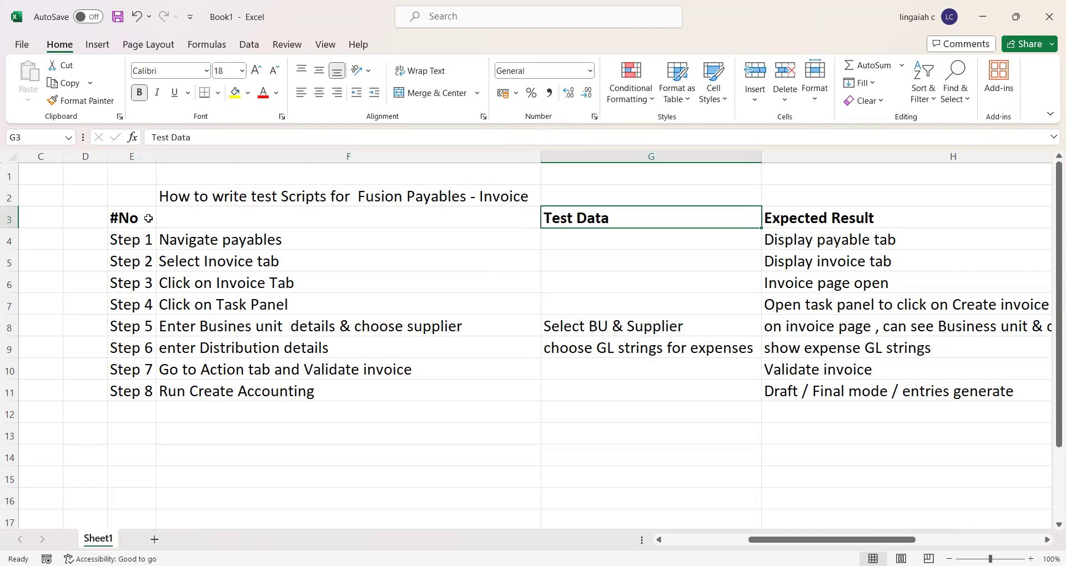
{"action": "key", "text": "Left"}
{"action": "key", "text": "Left"}
{"action": "key", "text": "Right"}
{"action": "key", "text": "Left"}
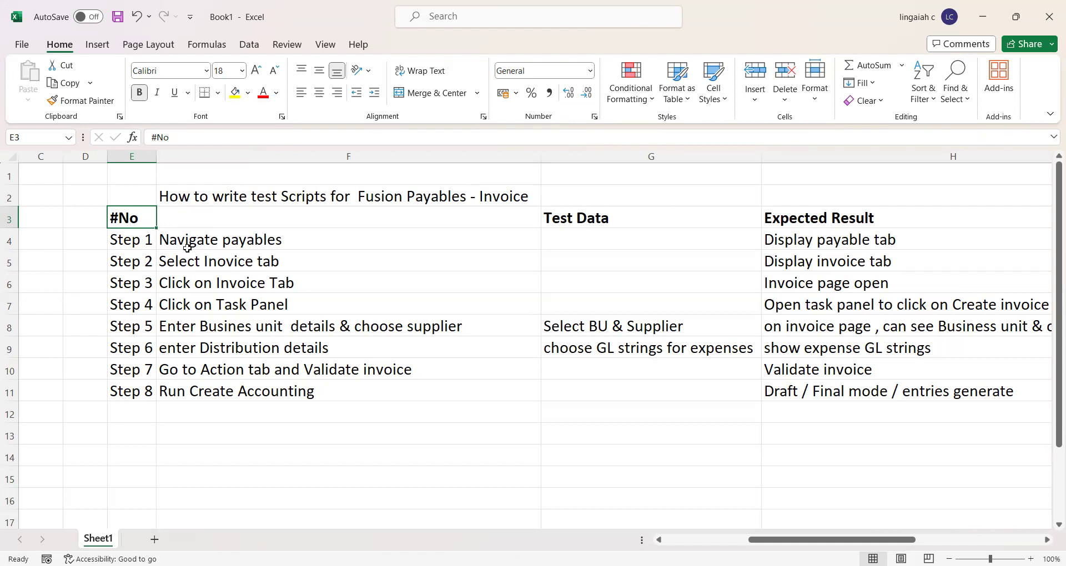
Examine the test script's first steps alongside the Test Data and Expected Result entries, including "Navigate payables" and "Select BU & Supplier".
{"action": "left_click", "coordinate": [172, 234]}
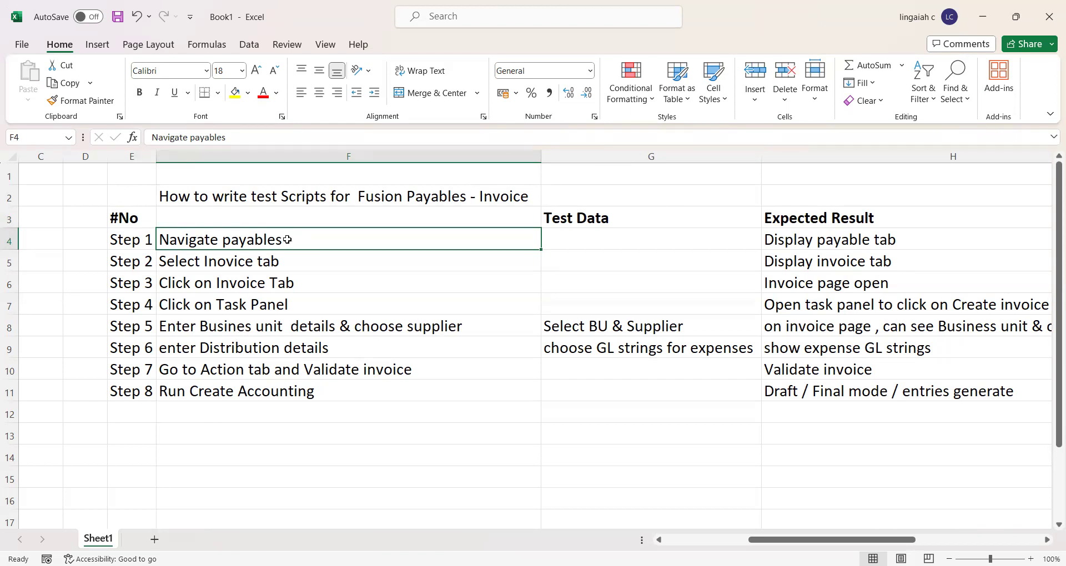
{"action": "left_click", "coordinate": [576, 218]}
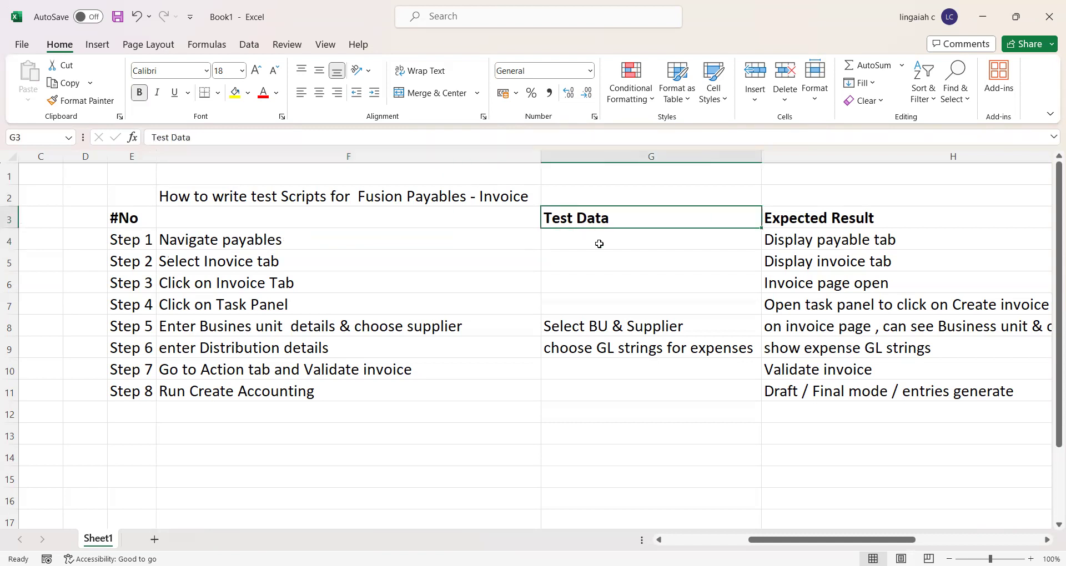
{"action": "left_click", "coordinate": [618, 242]}
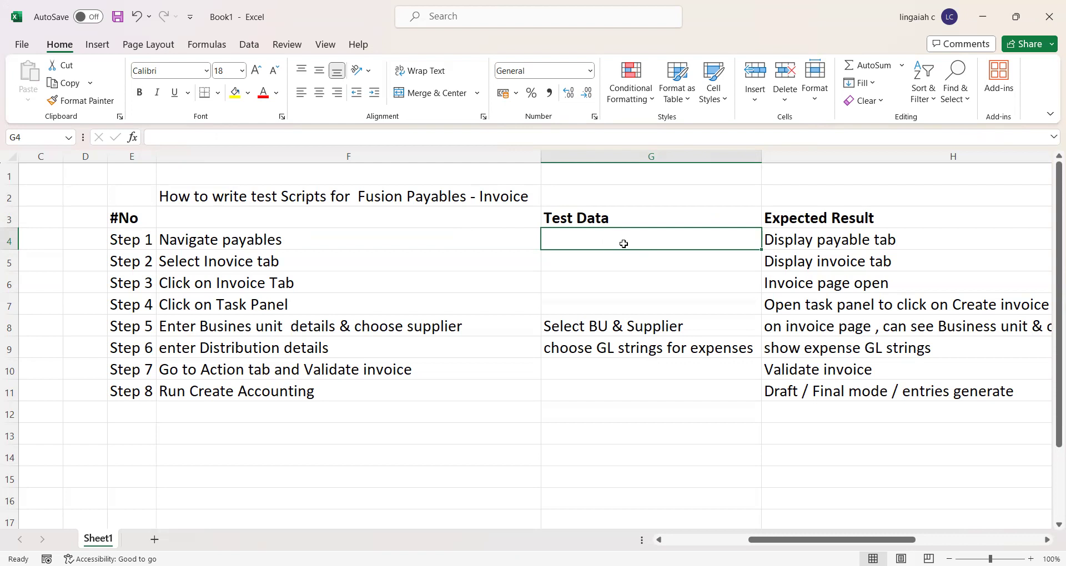
{"action": "left_click", "coordinate": [581, 334]}
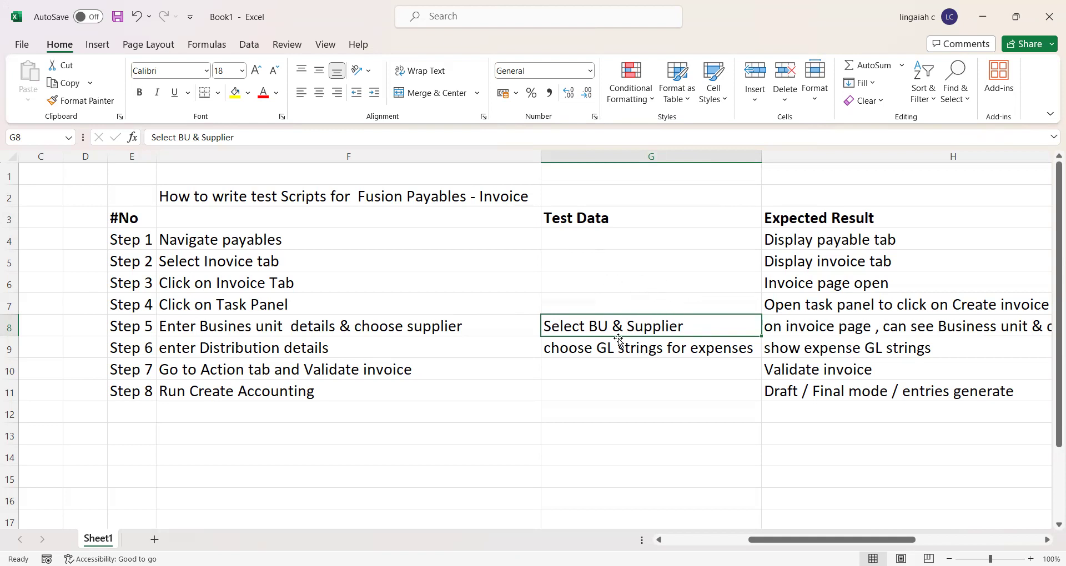
{"action": "left_click", "coordinate": [811, 217]}
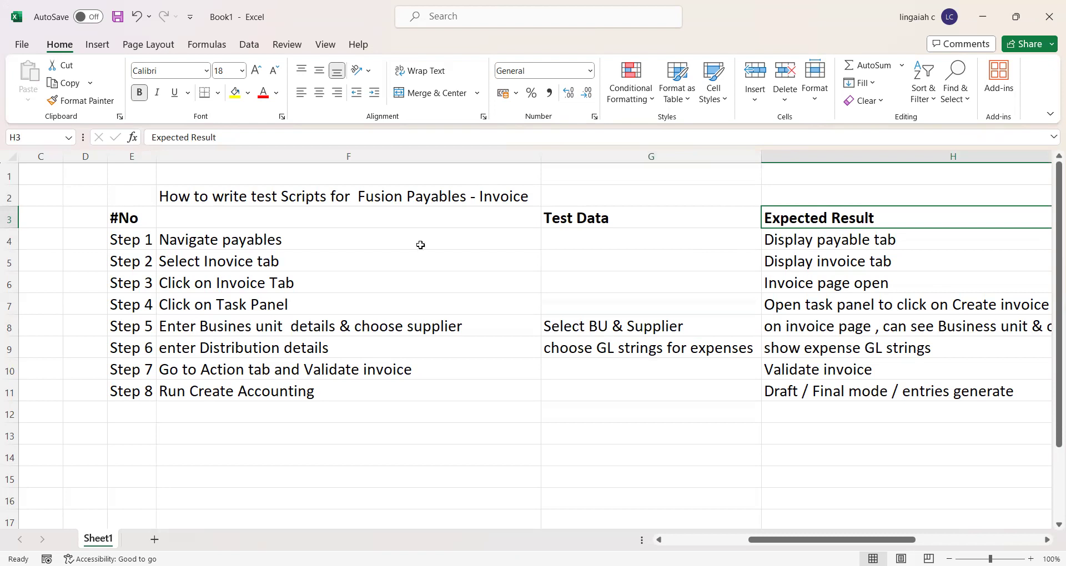
{"action": "left_click", "coordinate": [244, 240]}
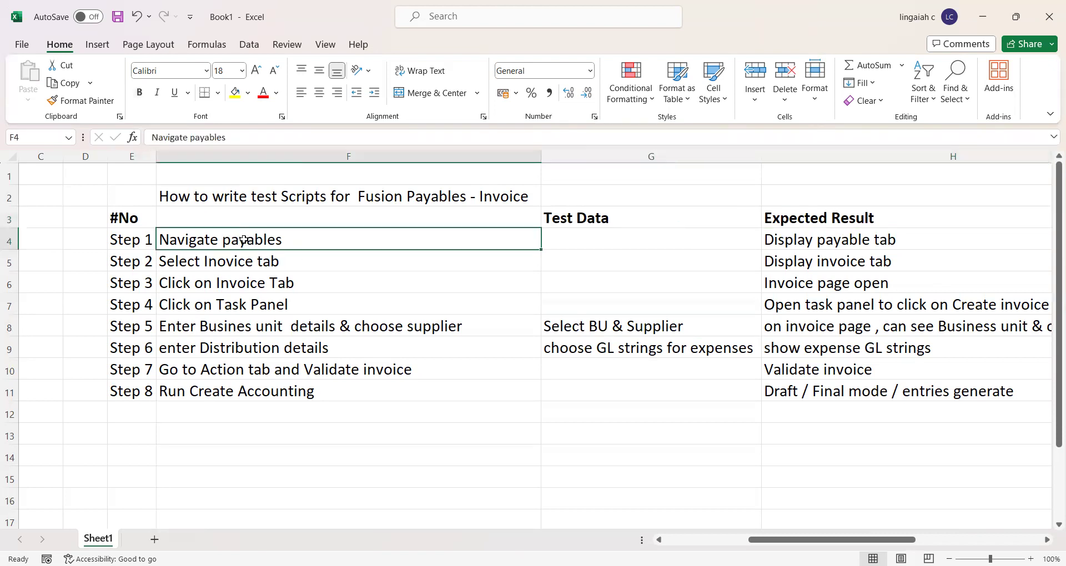
{"action": "left_click", "coordinate": [798, 240]}
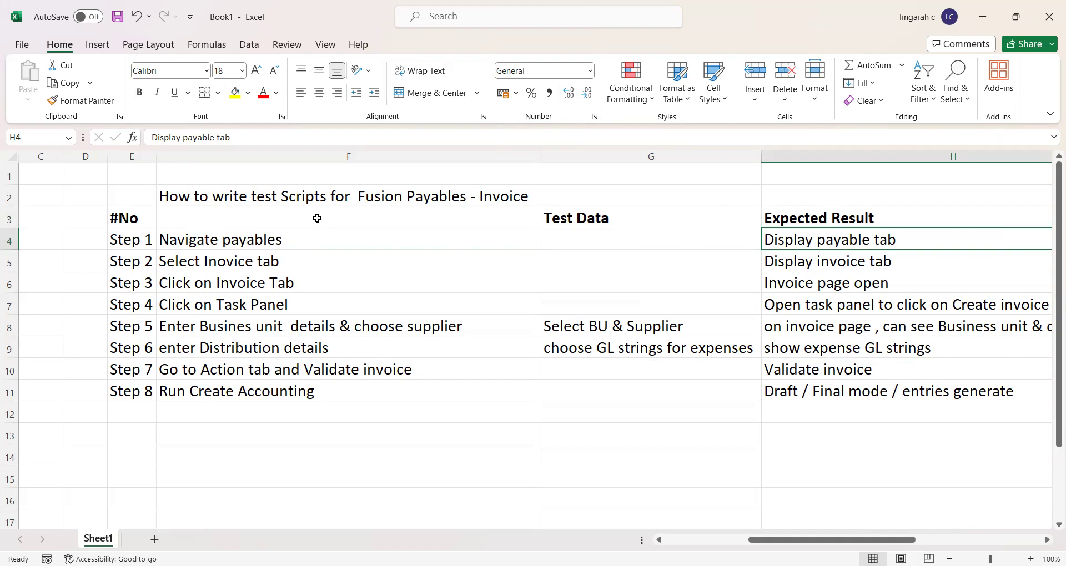
{"action": "left_click", "coordinate": [306, 259]}
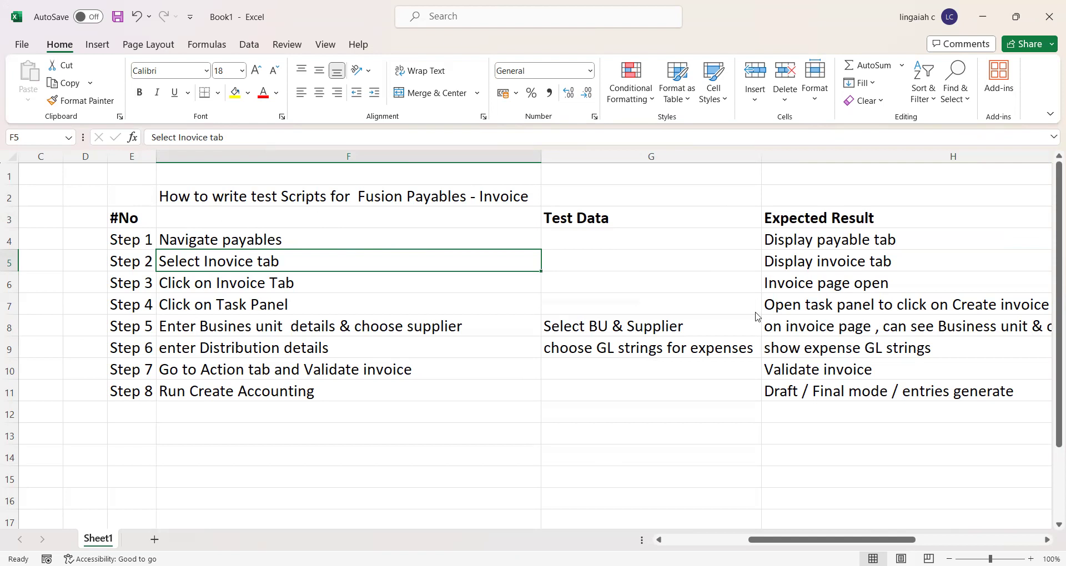
Switch to Oracle Fusion, cancel the open invoice, and go through the home page to the Payables Invoices work area.
{"action": "key", "text": "alt+Tab"}
{"action": "left_click", "coordinate": [994, 104]}
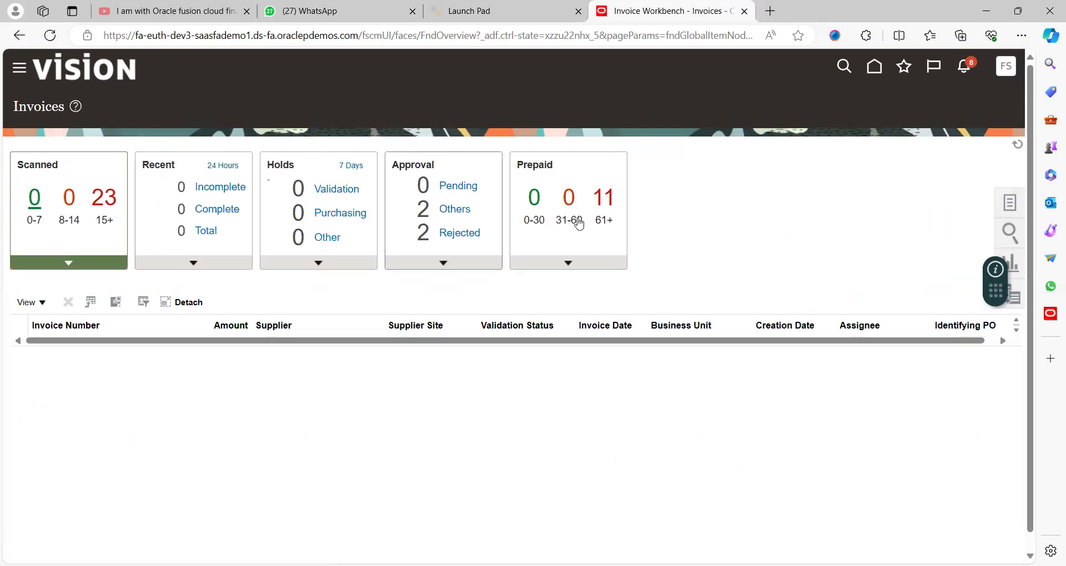
{"action": "left_click", "coordinate": [875, 68]}
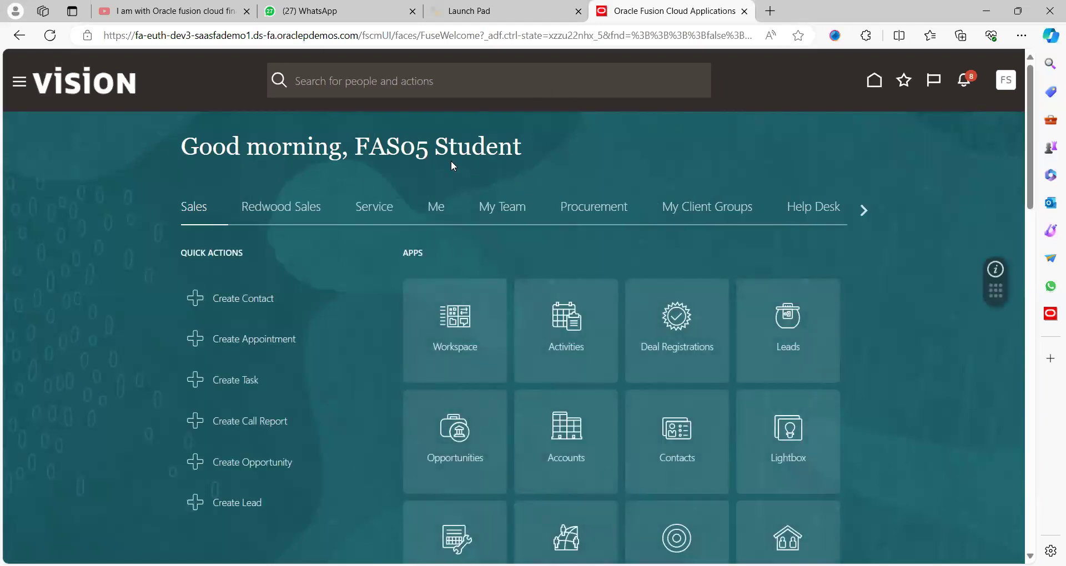
{"action": "left_click", "coordinate": [19, 82]}
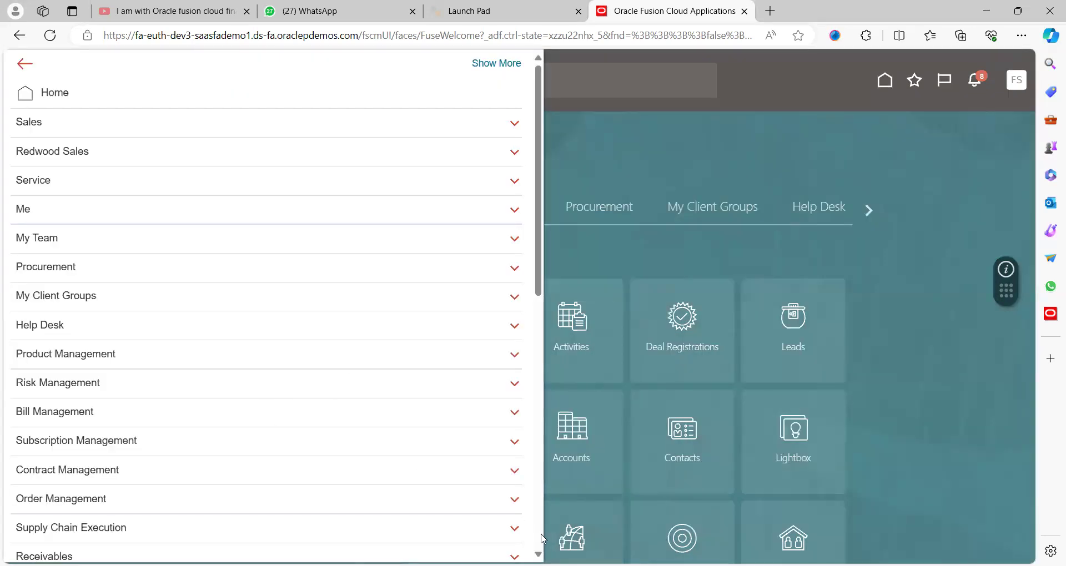
{"action": "scroll", "coordinate": [374, 400], "scroll_direction": "down", "scroll_amount": 8}
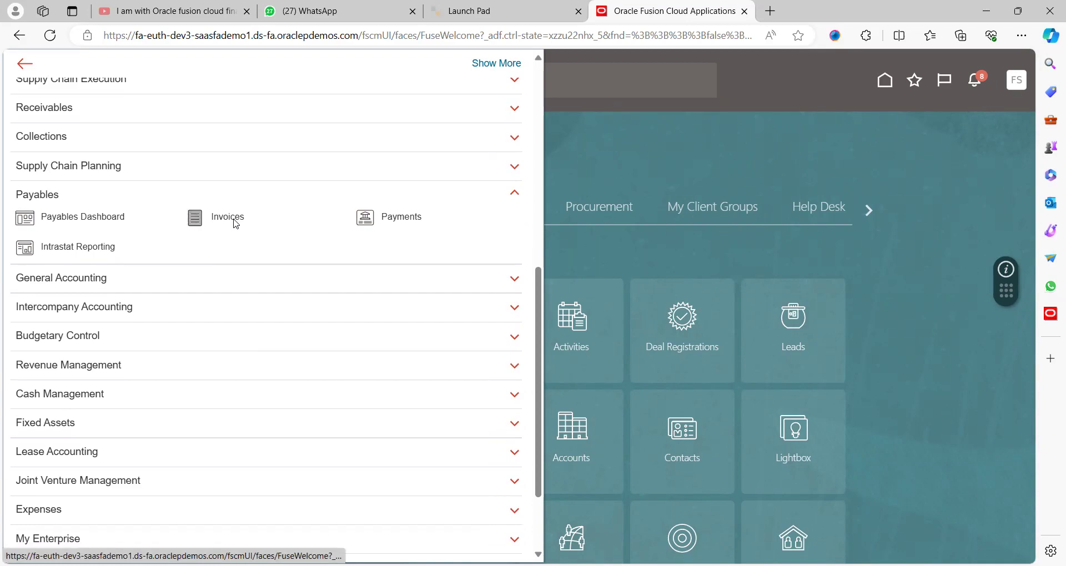
{"action": "key", "text": "alt+Tab"}
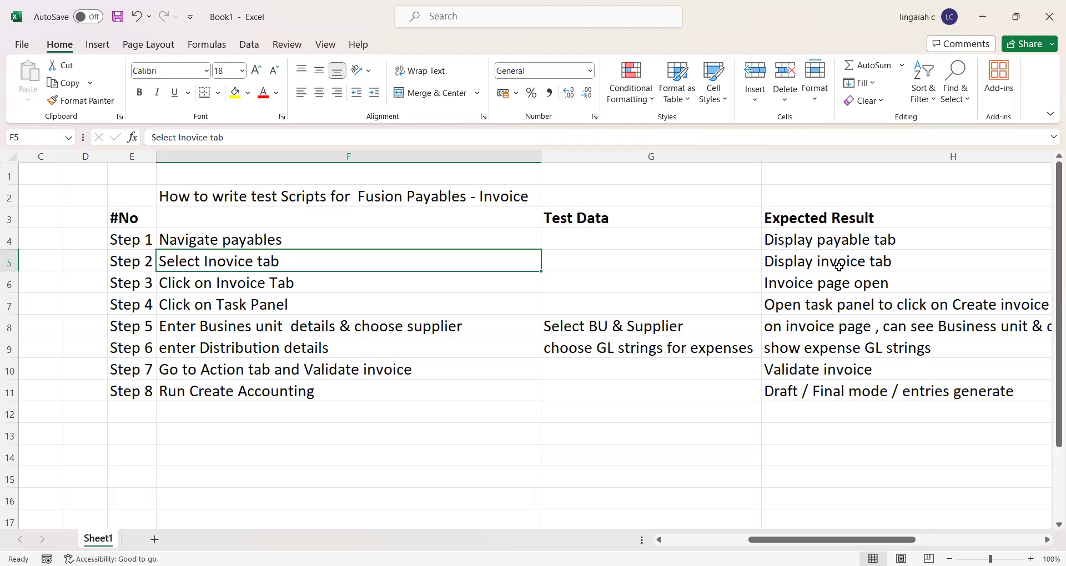
{"action": "key", "text": "alt+Tab"}
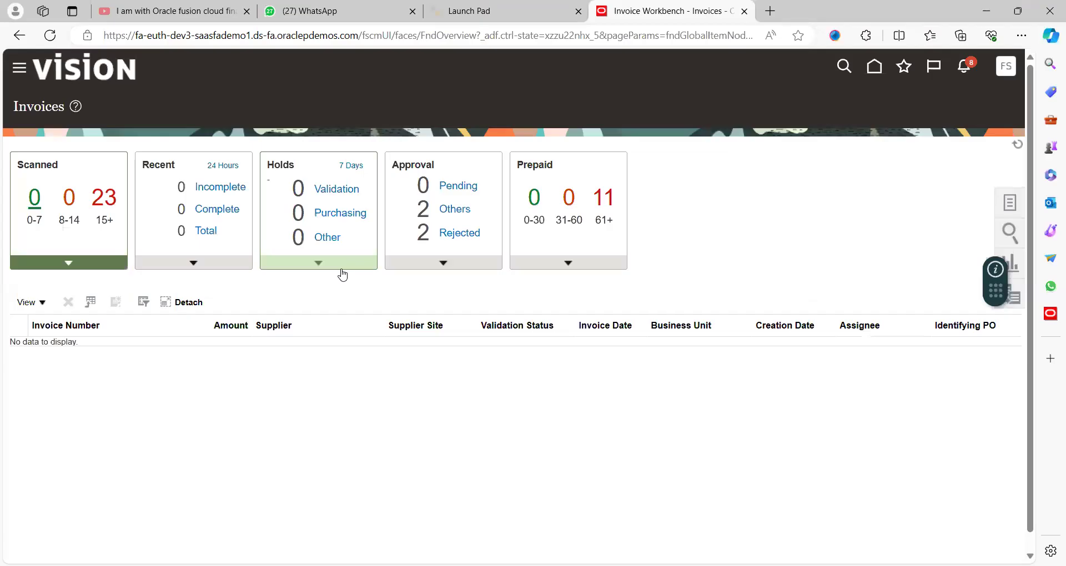
Start a new invoice from the Invoices tasks and check the Expected Result for Step 4 in the Excel test script.
{"action": "key", "text": "alt+Tab"}
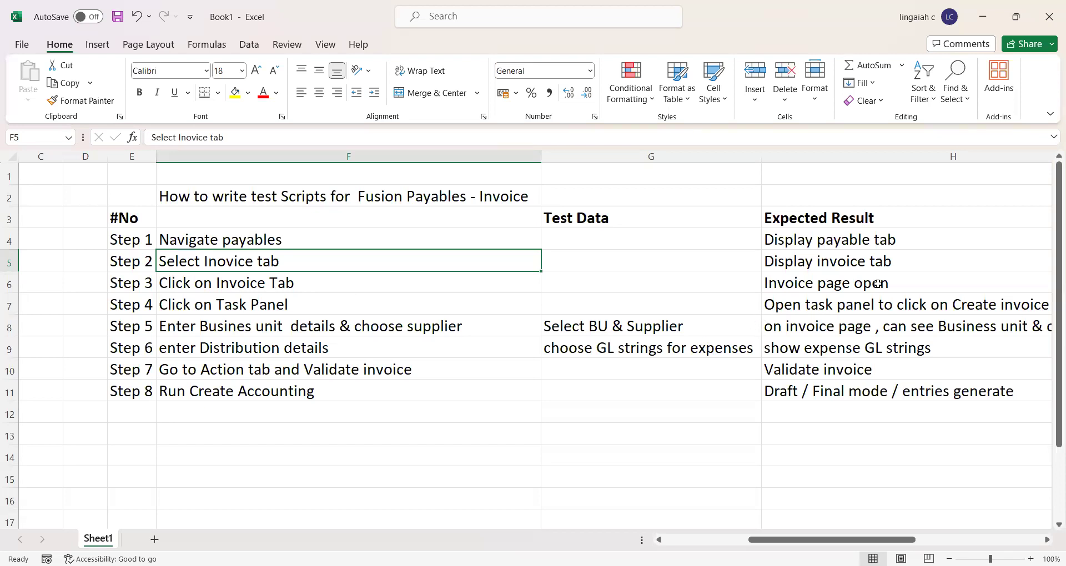
{"action": "key", "text": "alt+Tab"}
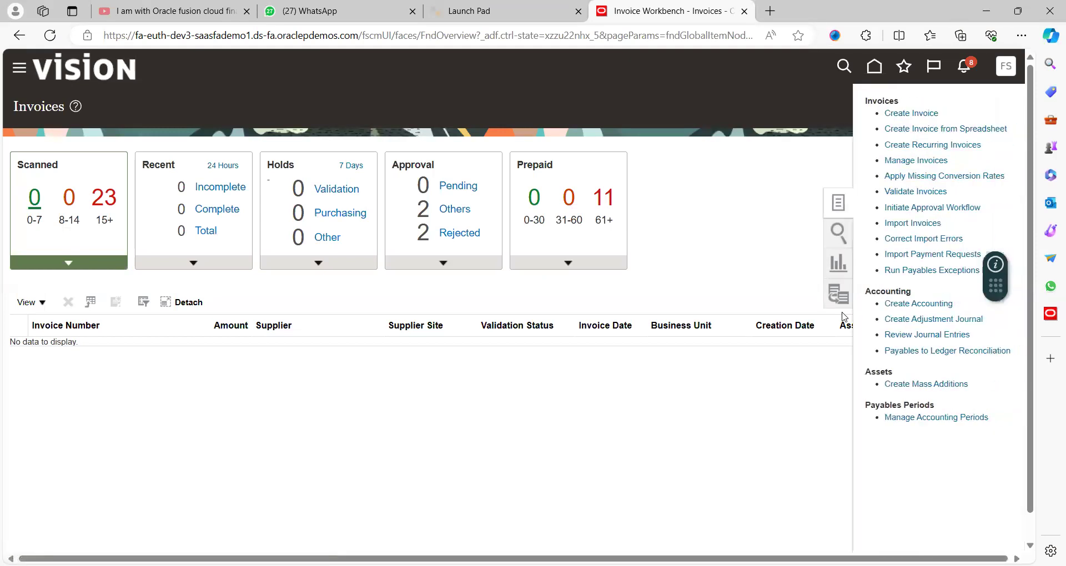
{"action": "left_click", "coordinate": [914, 113]}
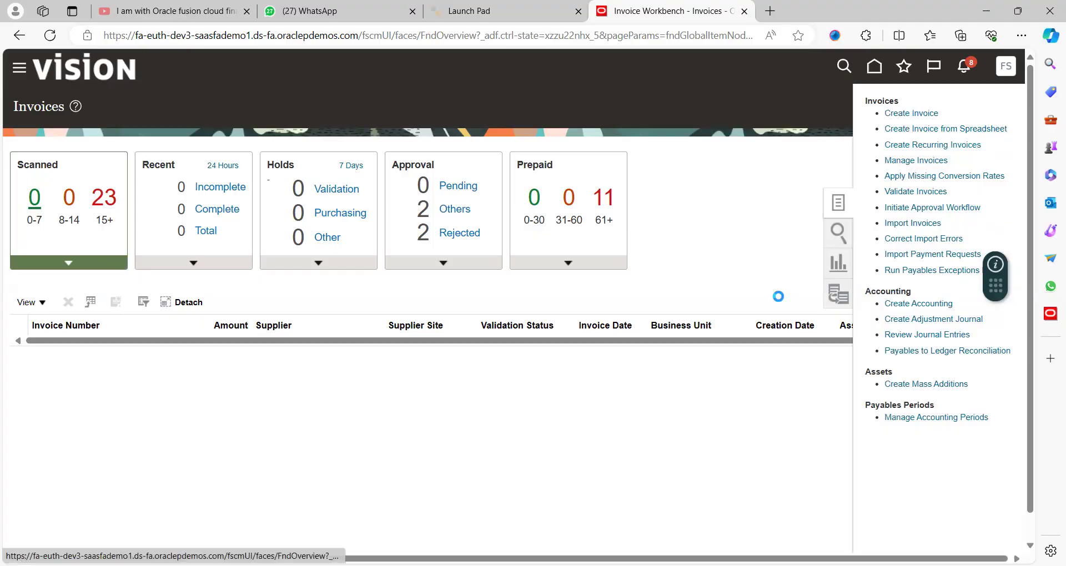
{"action": "key", "text": "alt+Tab"}
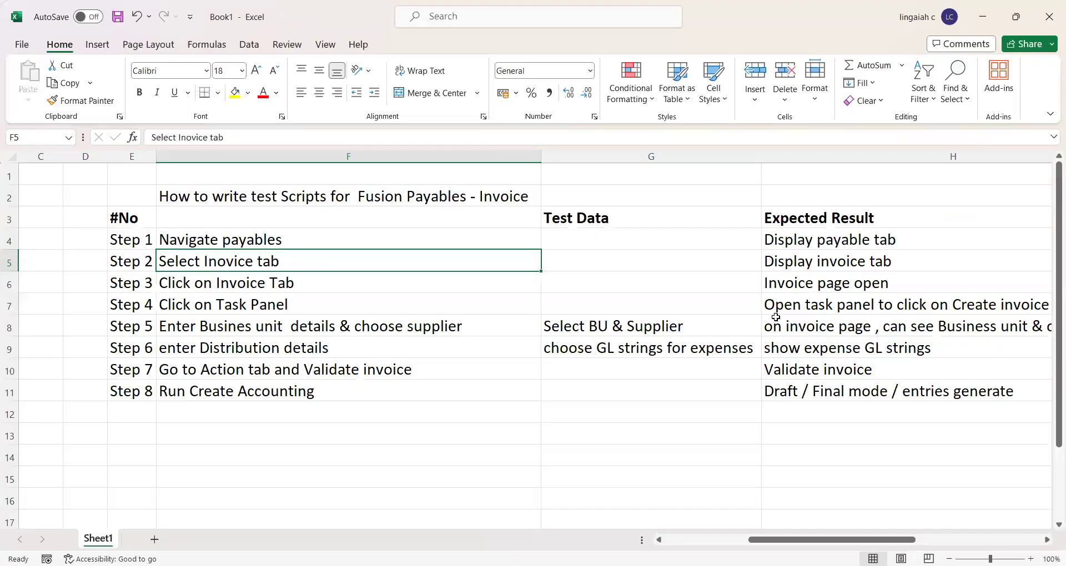
{"action": "left_click", "coordinate": [807, 308]}
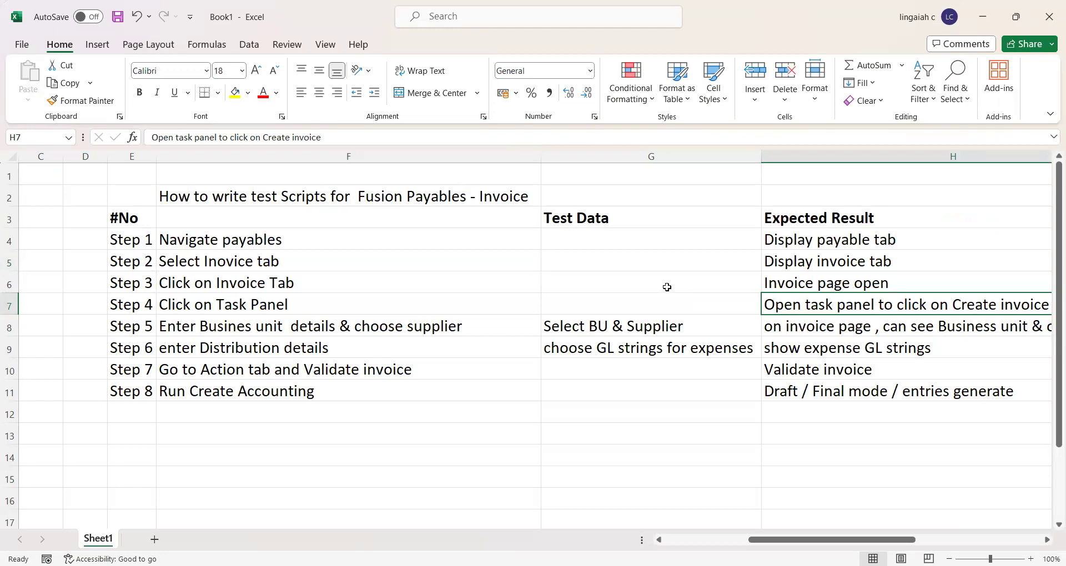
Back in Oracle Fusion, set the new invoice's business unit to US1 Business Unit and its supplier to ABC Bank.
{"action": "key", "text": "alt+Tab"}
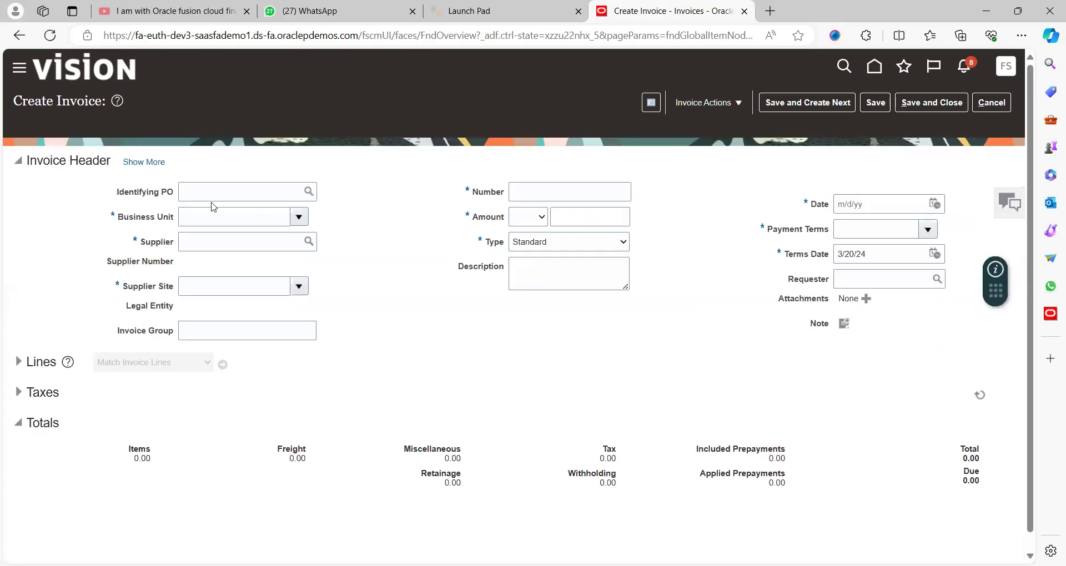
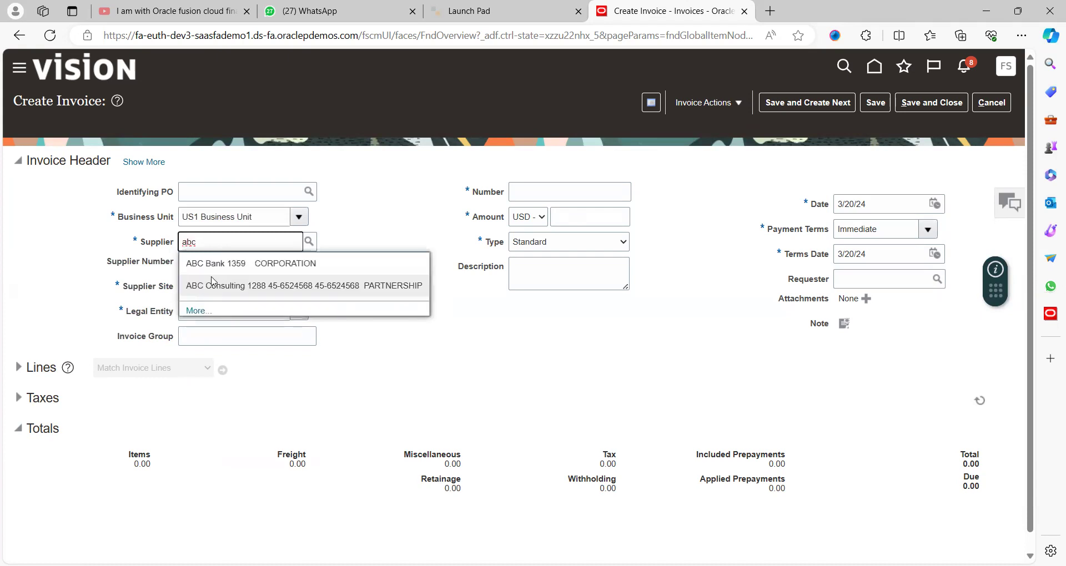
{"action": "left_click", "coordinate": [230, 265]}
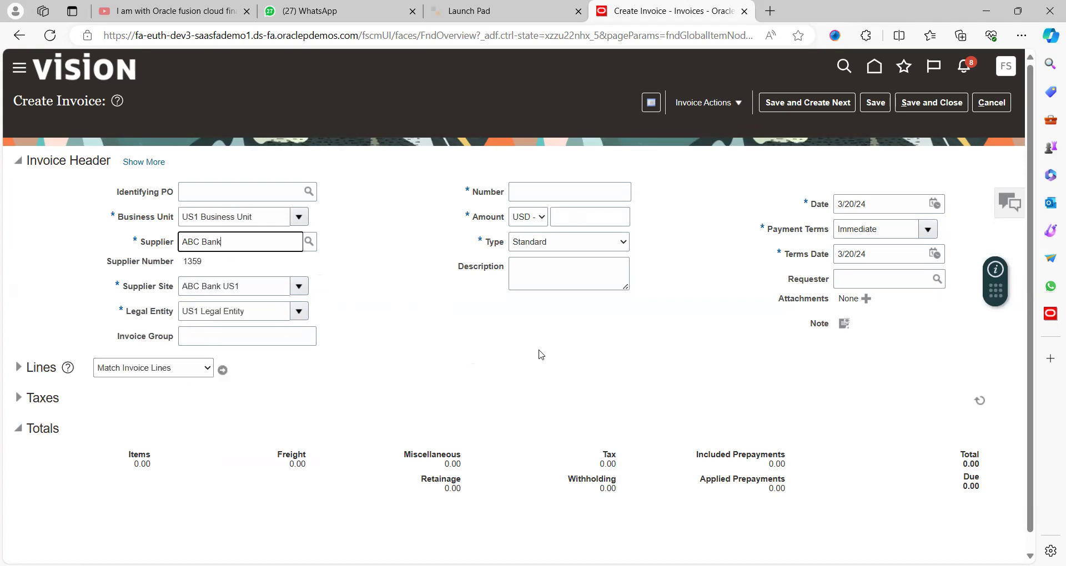
{"action": "left_click", "coordinate": [528, 194]}
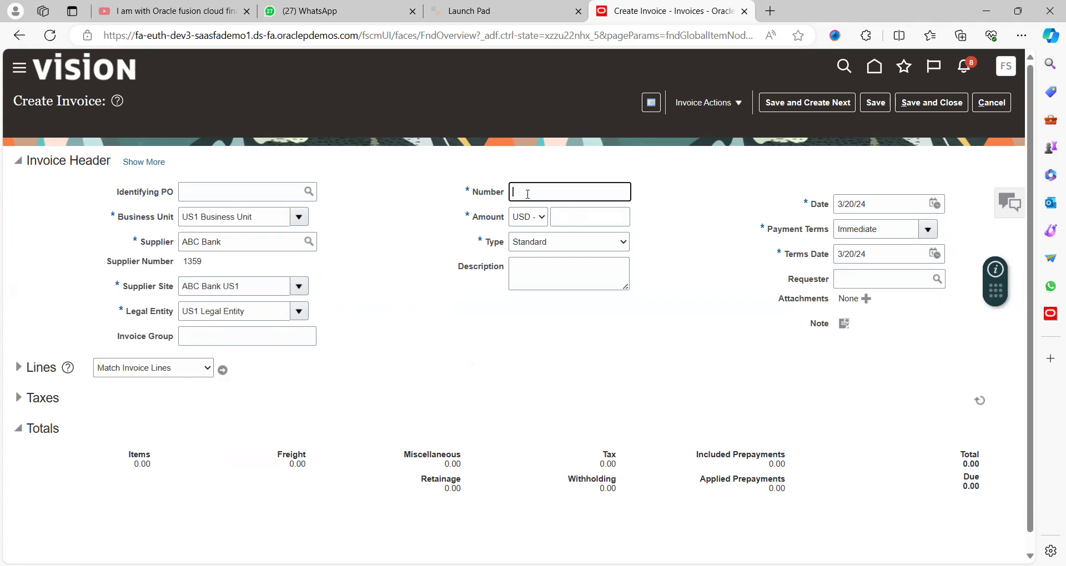
Return to the Excel test script and look at Step 6, "enter Distribution details".
{"action": "key", "text": "alt+Tab"}
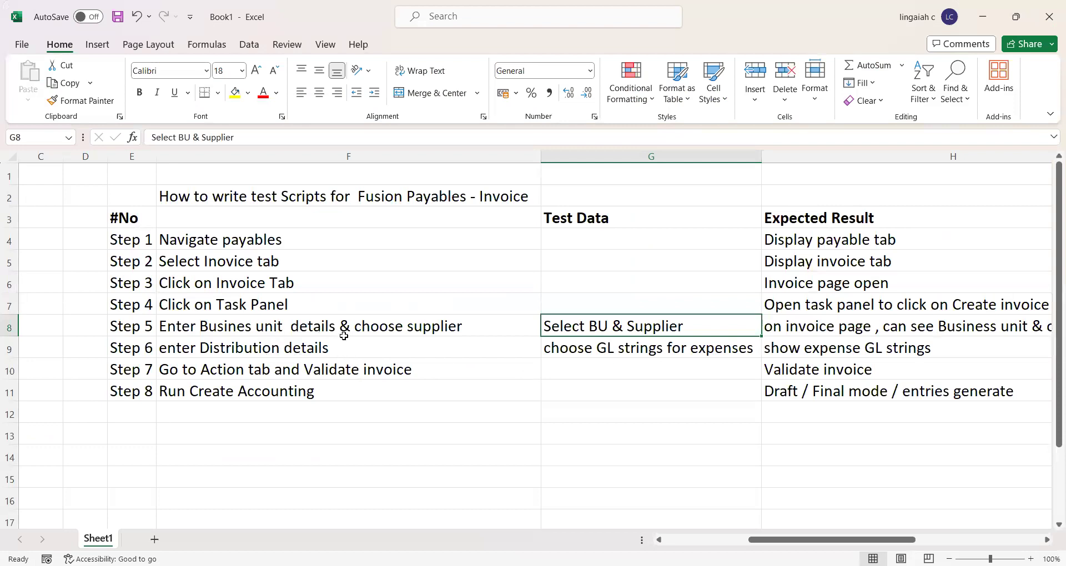
{"action": "left_click", "coordinate": [322, 348]}
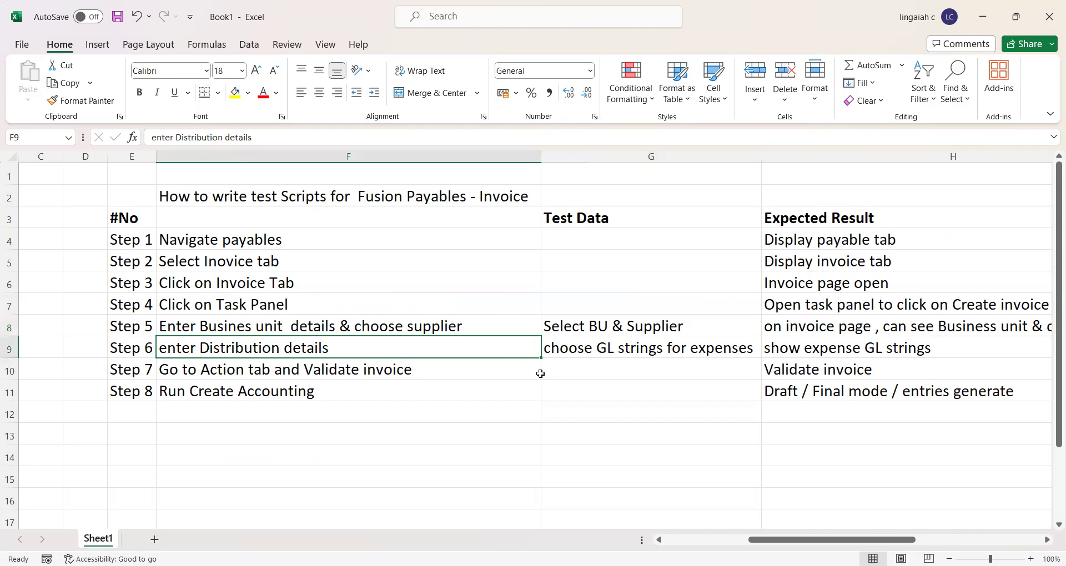
Switch to Oracle Fusion and enter invoice number INV09090 and a USD amount of 10 in the invoice header.
{"action": "key", "text": "alt+Tab"}
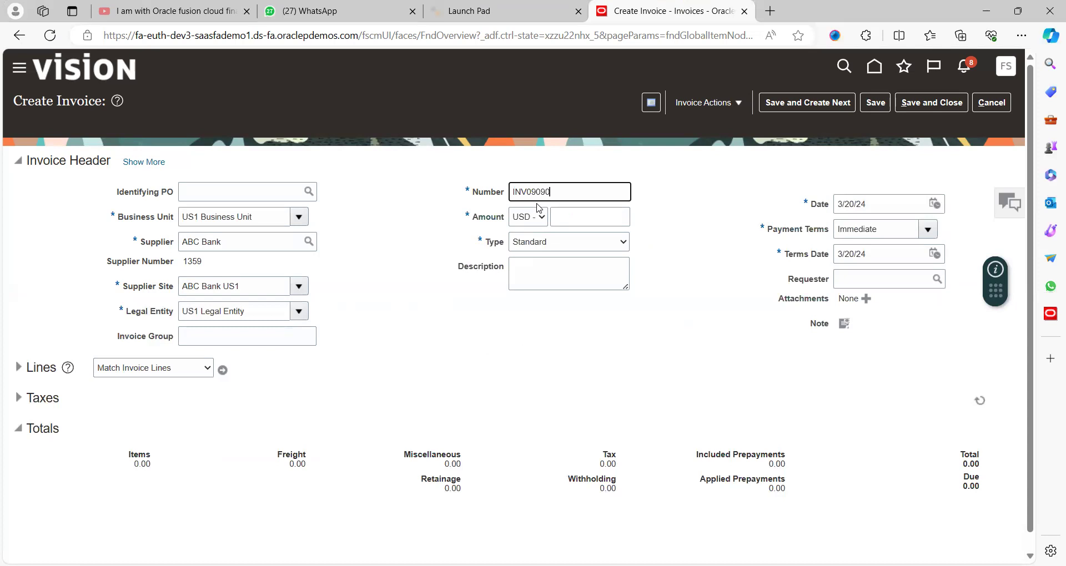
{"action": "key", "text": "Tab"}
{"action": "type", "text": "10"}
{"action": "key", "text": "Tab"}
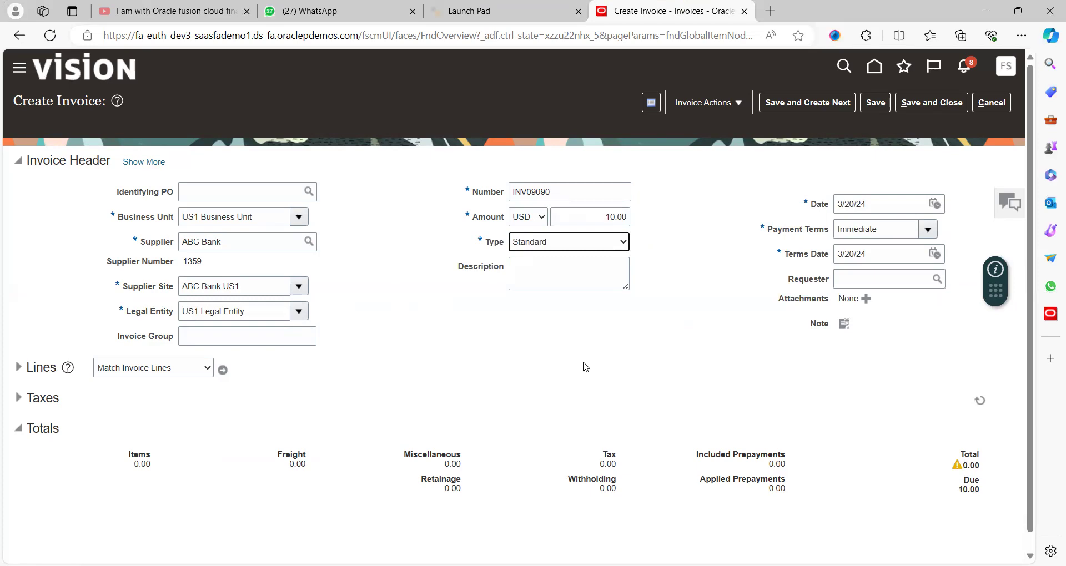
Check Step 6 in the Excel test script, return to Oracle Fusion, and enter an amount of 10 on invoice line 1.
{"action": "key", "text": "alt+Tab"}
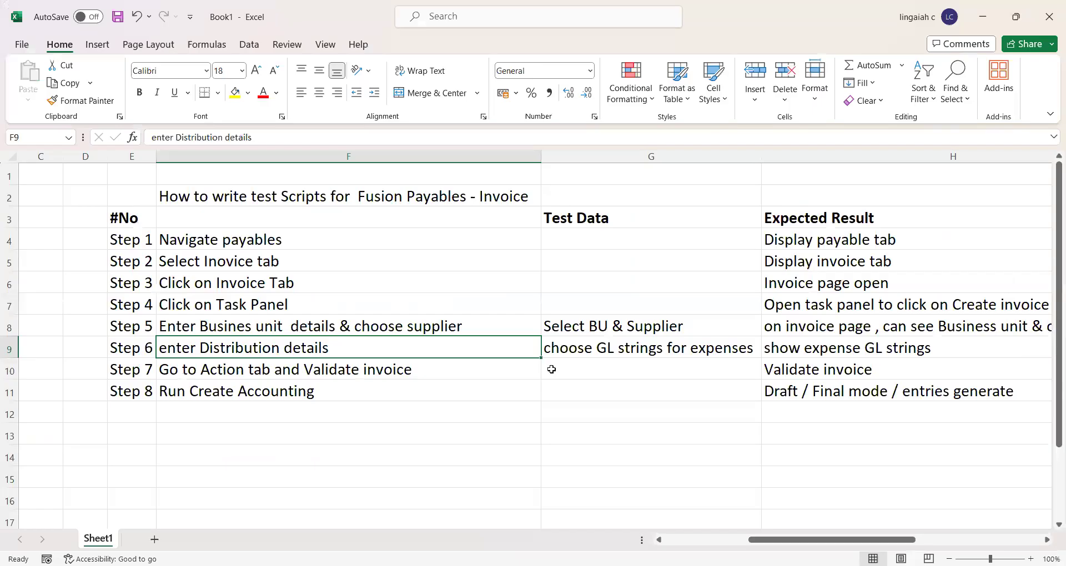
{"action": "key", "text": "alt+Tab"}
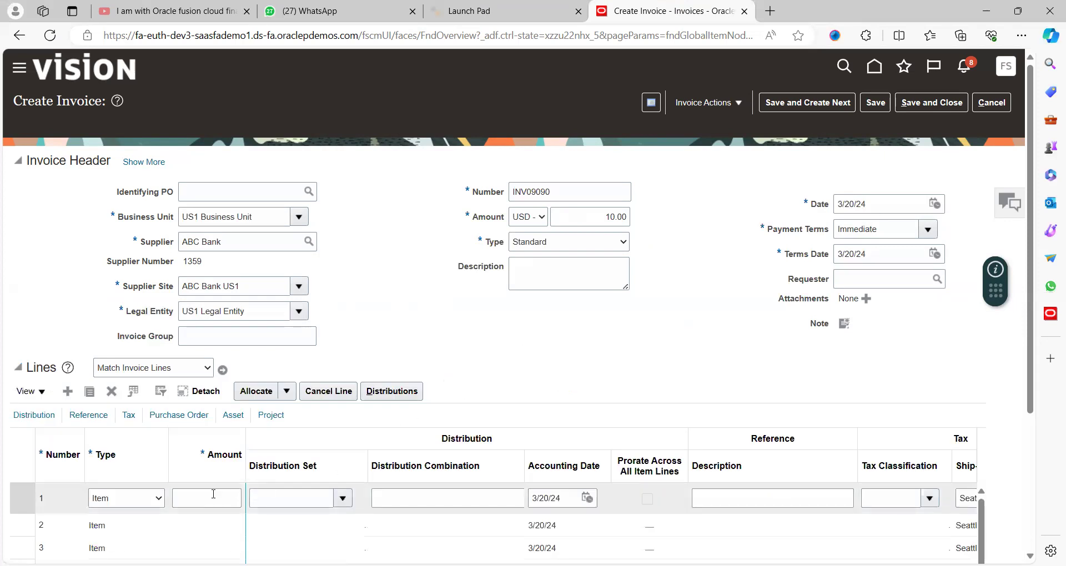
{"action": "left_click", "coordinate": [214, 495]}
{"action": "type", "text": "10"}
{"action": "key", "text": "Tab"}
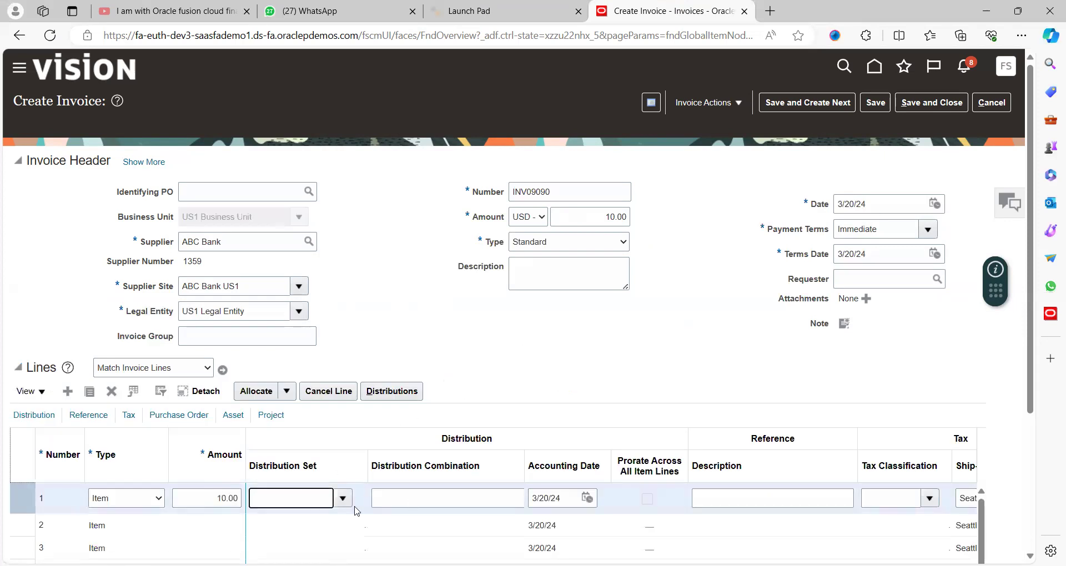
Check the Step 6 test data in Excel, and back in Oracle Fusion set line 1's distribution set to Advertising (Full).
{"action": "left_click", "coordinate": [343, 499]}
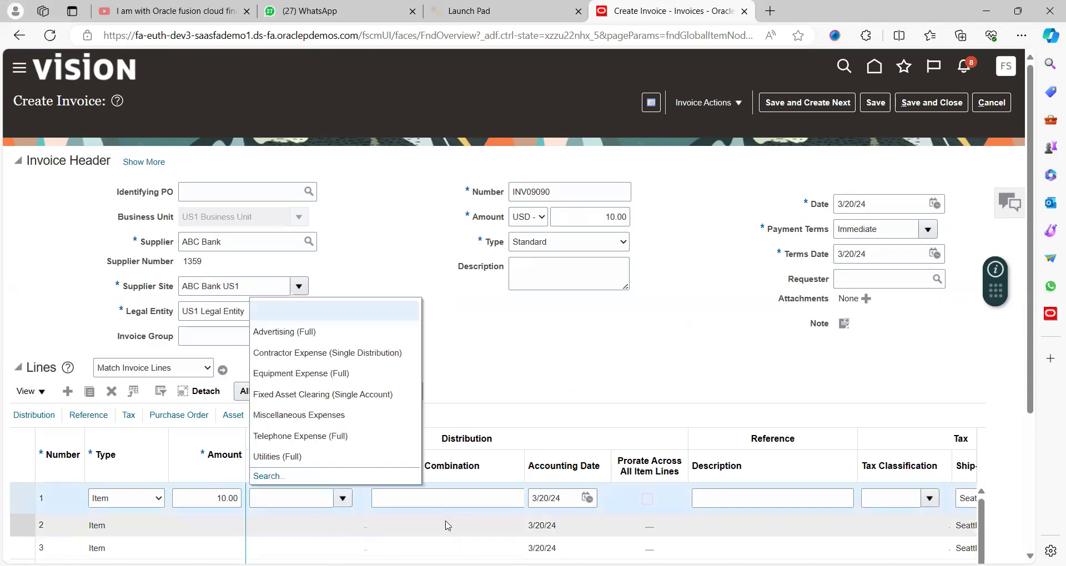
{"action": "key", "text": "alt+Tab"}
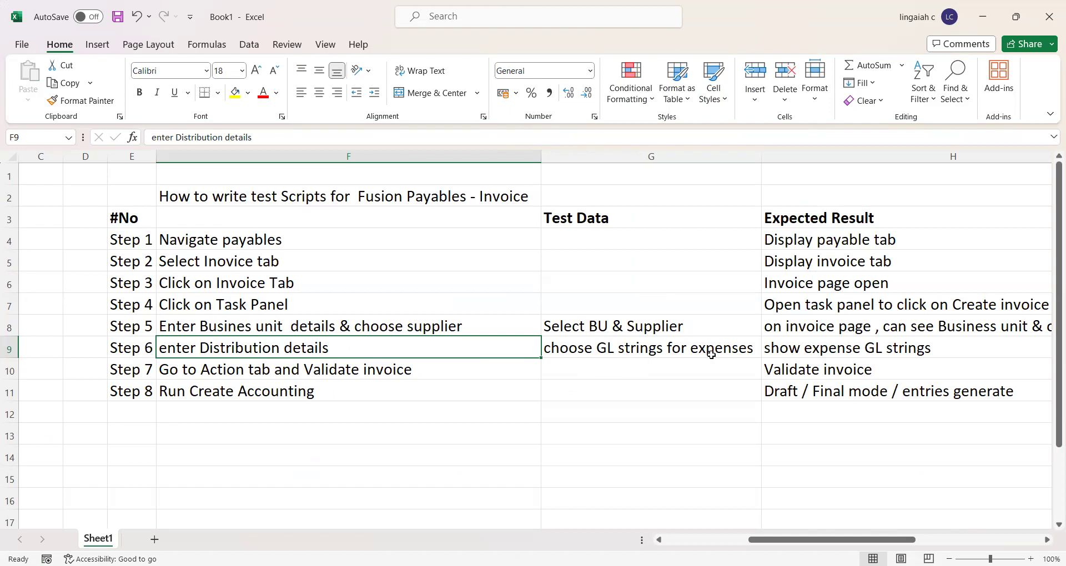
{"action": "key", "text": "alt+Tab"}
{"action": "left_click", "coordinate": [554, 387]}
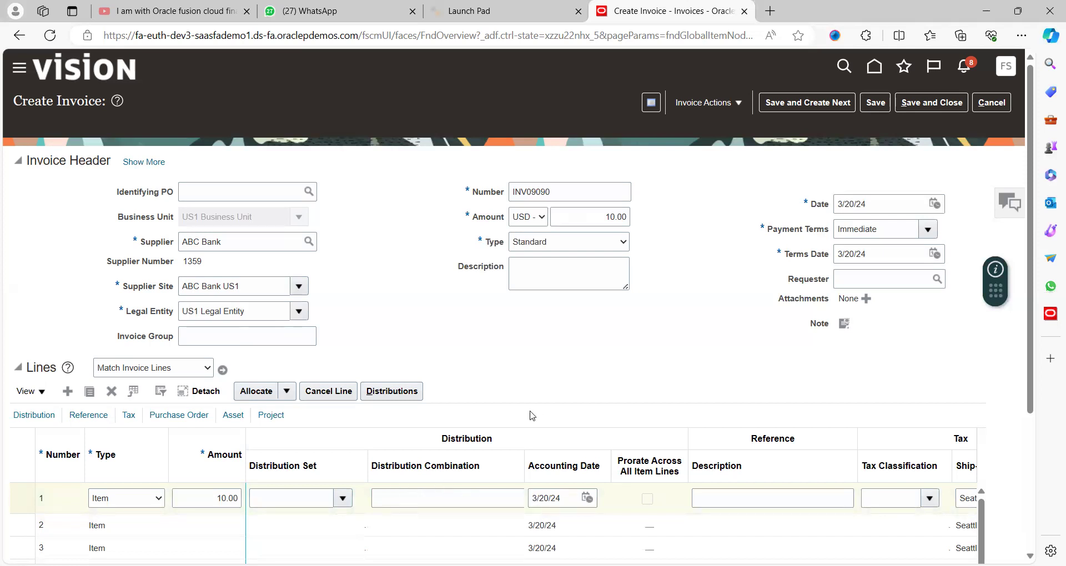
{"action": "left_click", "coordinate": [335, 497]}
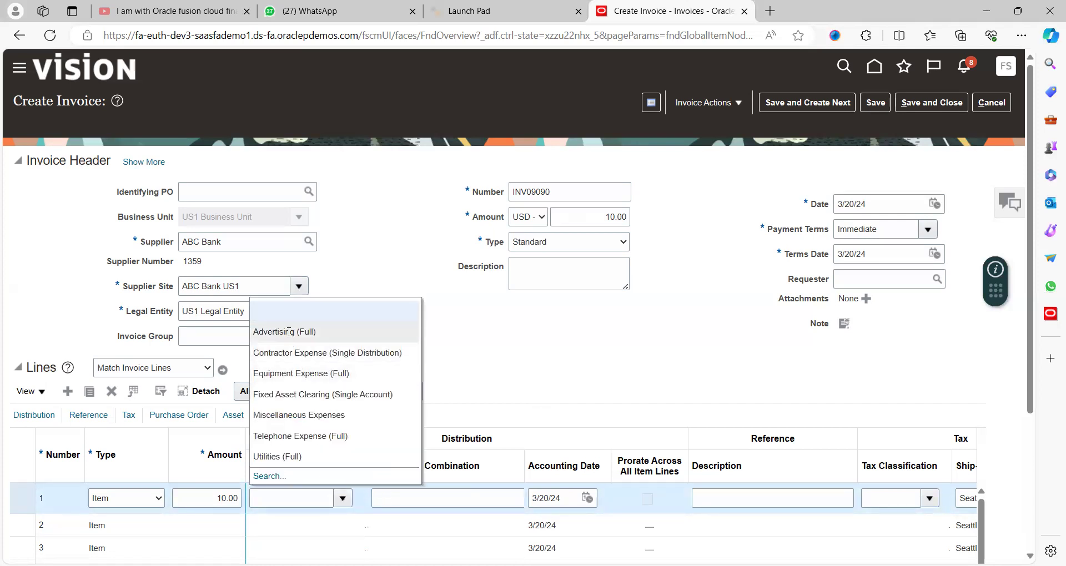
{"action": "left_click", "coordinate": [289, 333]}
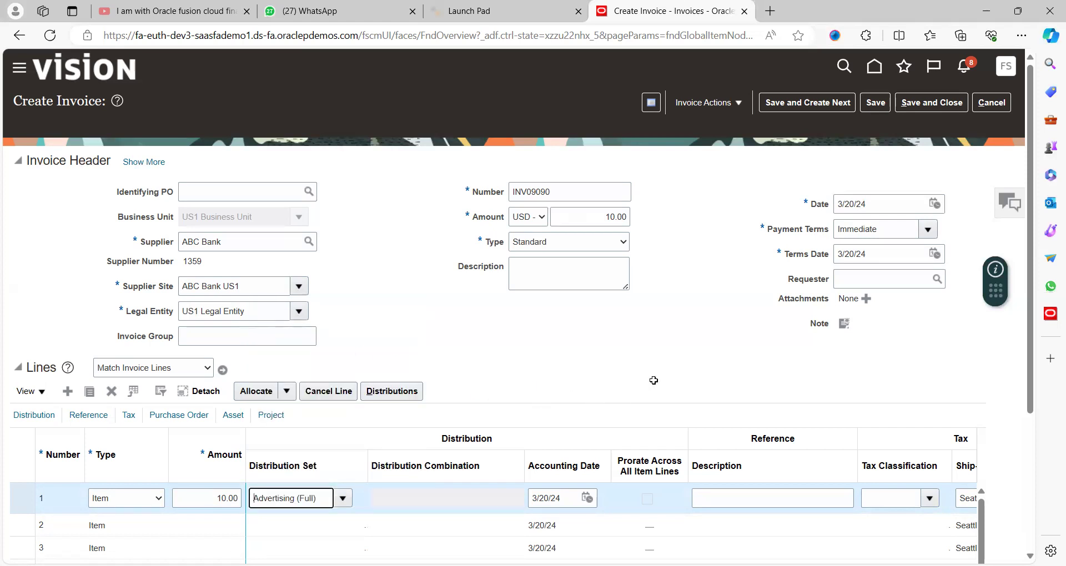
Compare the Step 6 test data with the invoice lines, and append "& Save record" to Step 6 in the Excel test script.
{"action": "key", "text": "alt+Tab"}
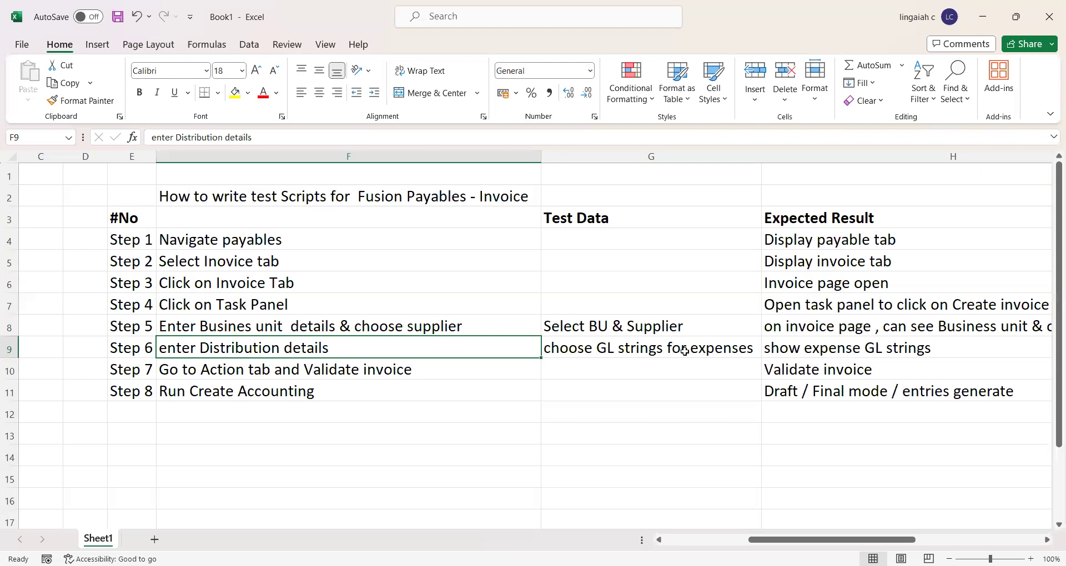
{"action": "key", "text": "alt+Tab"}
{"action": "scroll", "coordinate": [1030, 514], "scroll_direction": "down", "scroll_amount": 3}
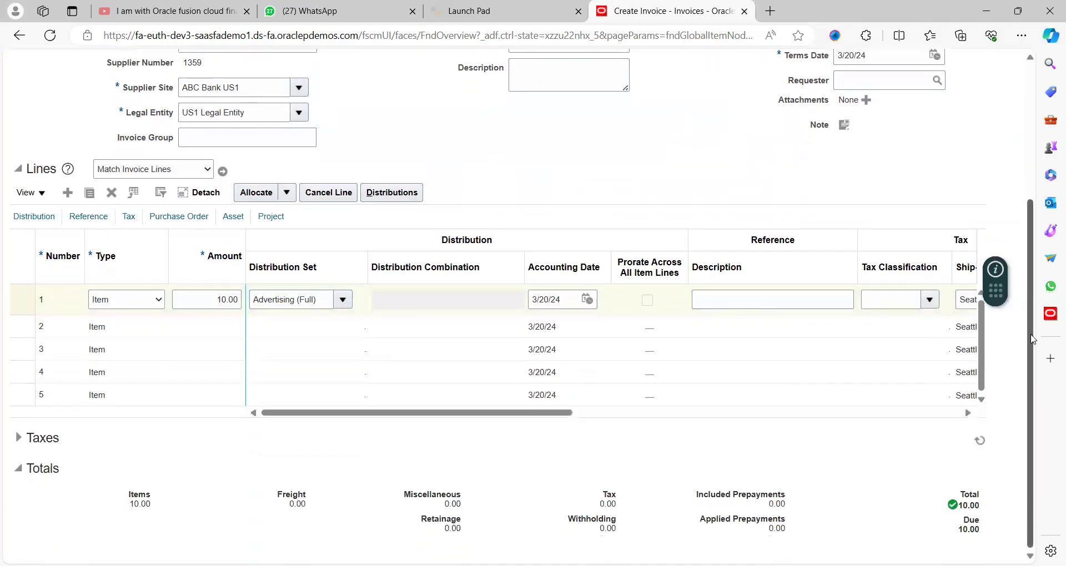
{"action": "scroll", "coordinate": [1032, 169], "scroll_direction": "up", "scroll_amount": 3}
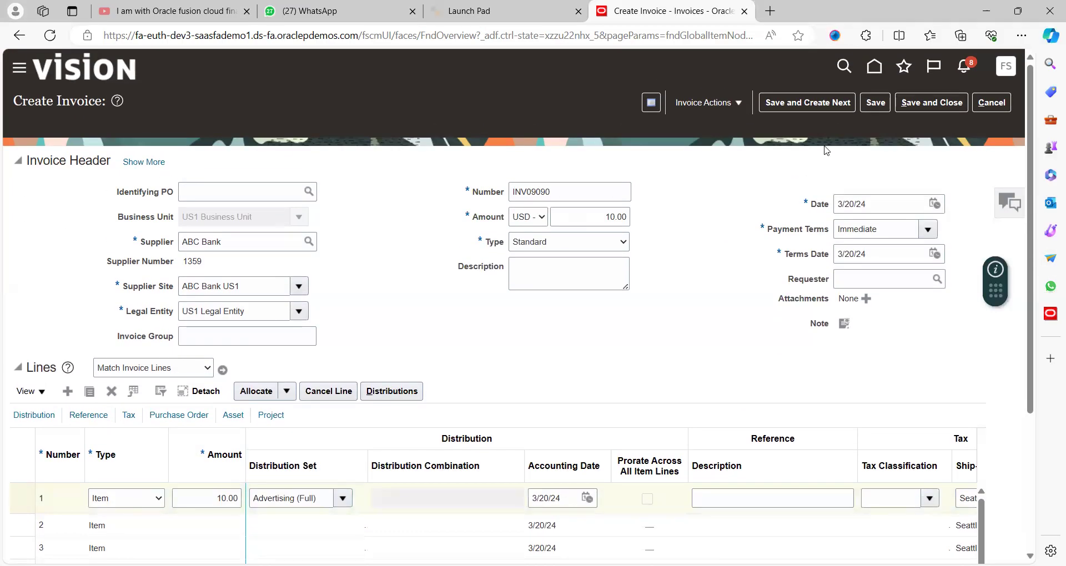
{"action": "key", "text": "alt+Tab"}
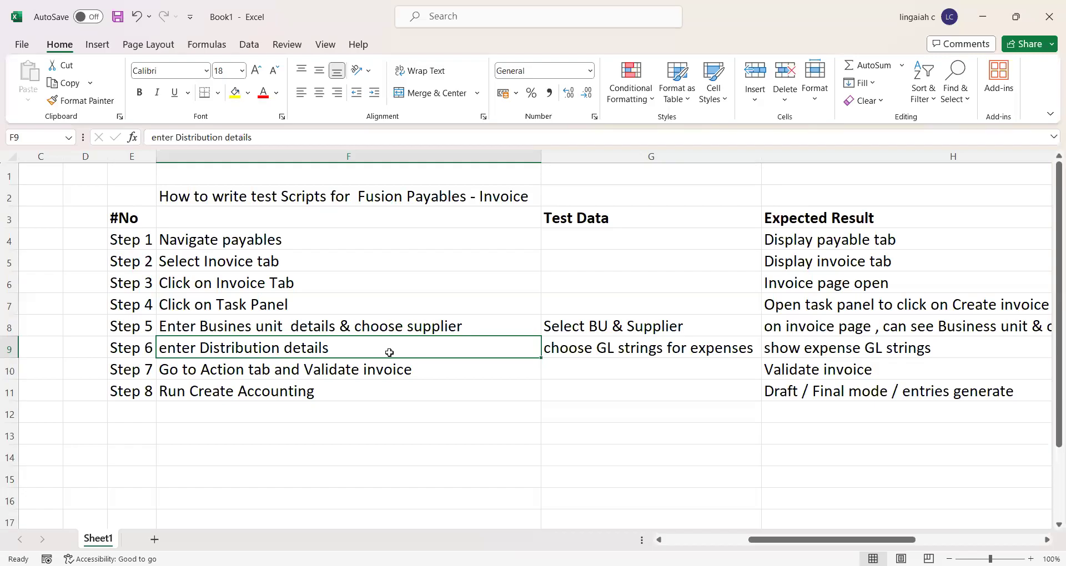
{"action": "left_click", "coordinate": [328, 136]}
{"action": "type", "text": "& Save record"}
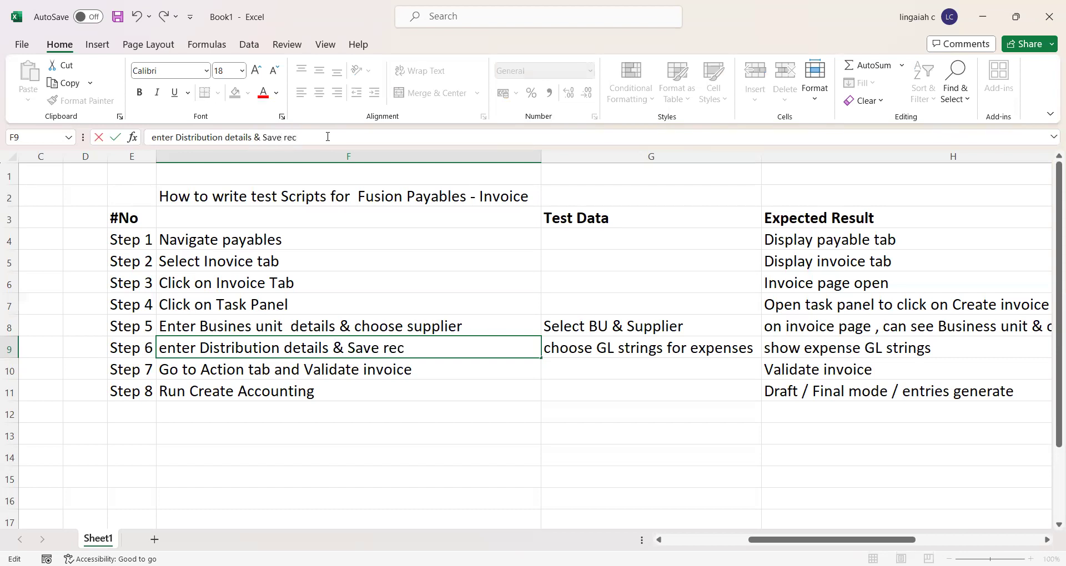
{"action": "key", "text": "Return"}
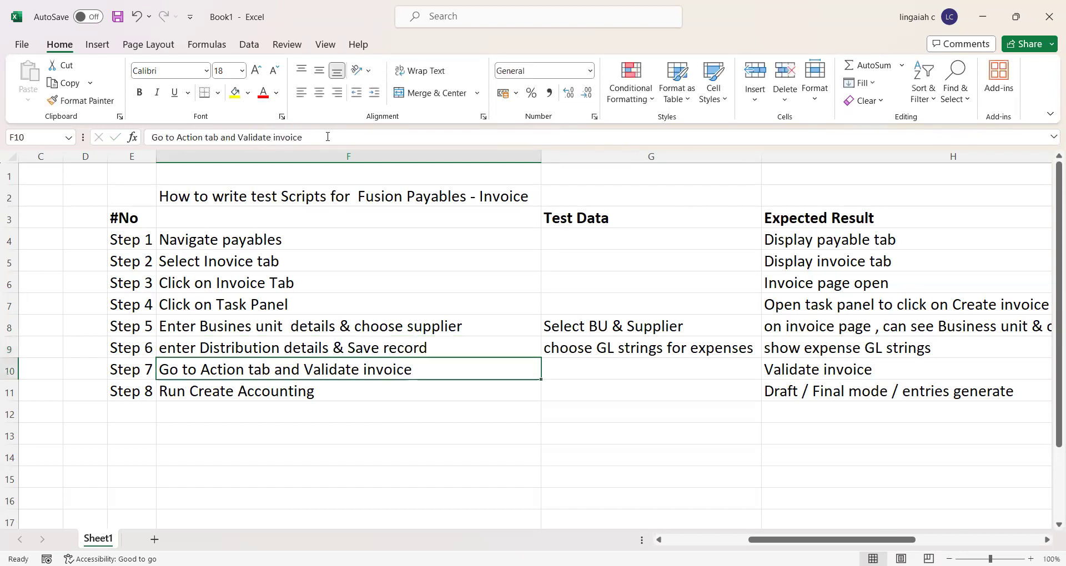
Switch back to Oracle Fusion, save the invoice, and check its totals.
{"action": "key", "text": "alt+Tab"}
{"action": "left_click", "coordinate": [876, 102]}
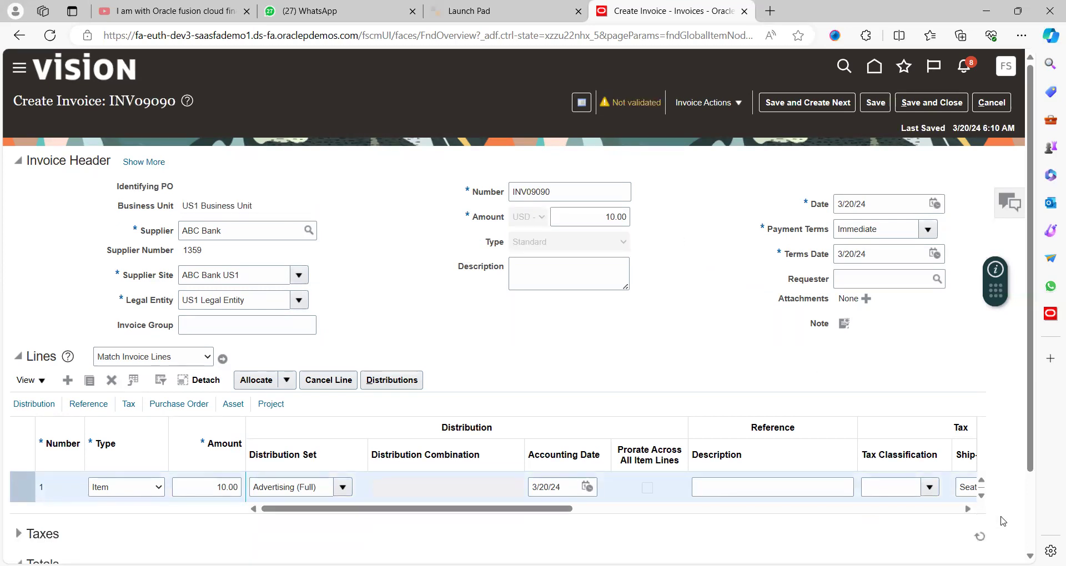
{"action": "left_click", "coordinate": [1030, 536]}
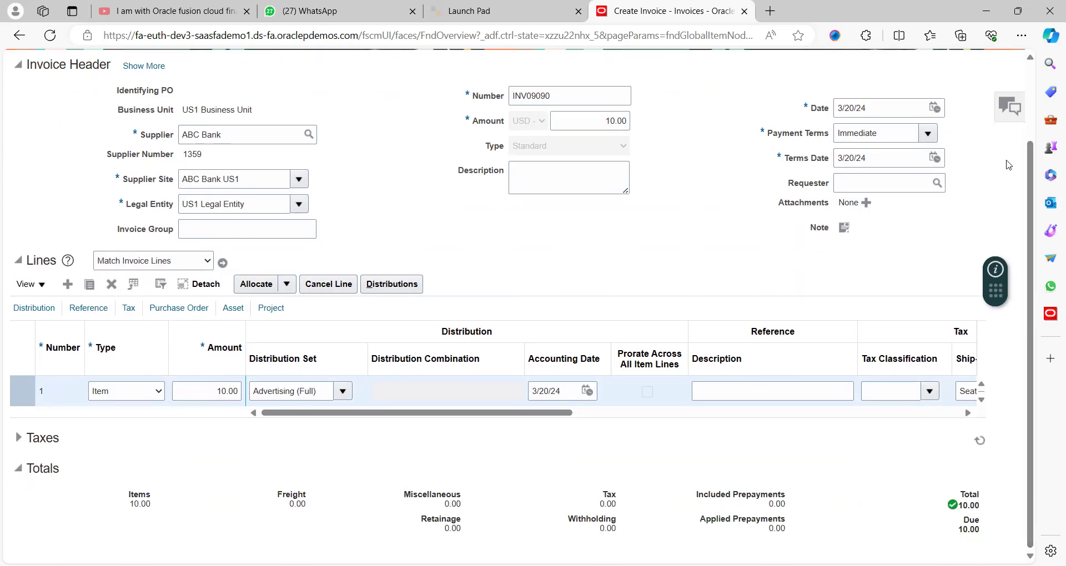
{"action": "left_click", "coordinate": [1031, 98]}
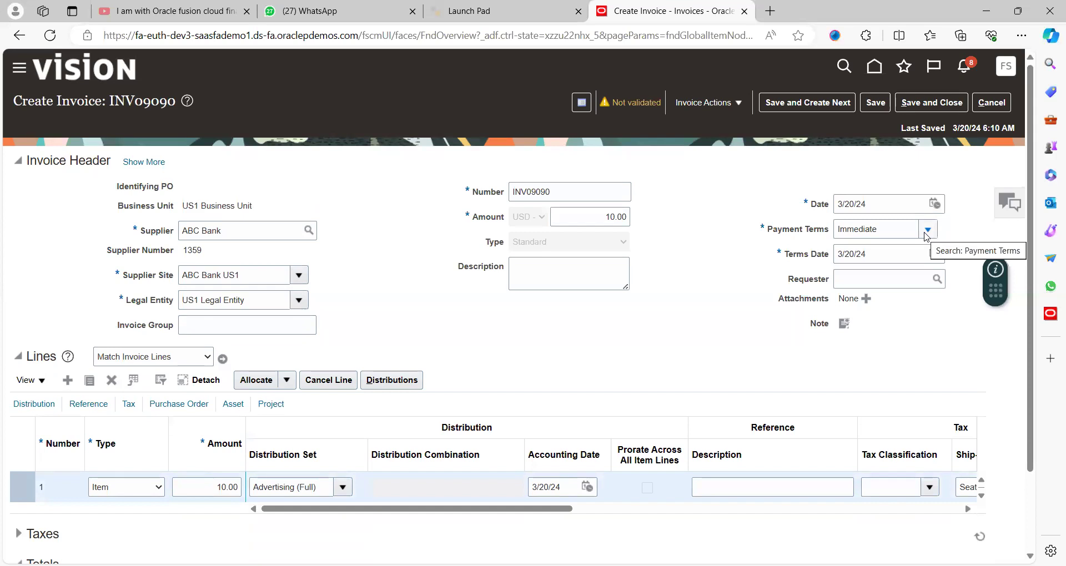
Validate the invoice and check Step 7 in the Excel test script while it processes, then return to Oracle Fusion.
{"action": "left_click", "coordinate": [737, 102]}
{"action": "left_click", "coordinate": [708, 167]}
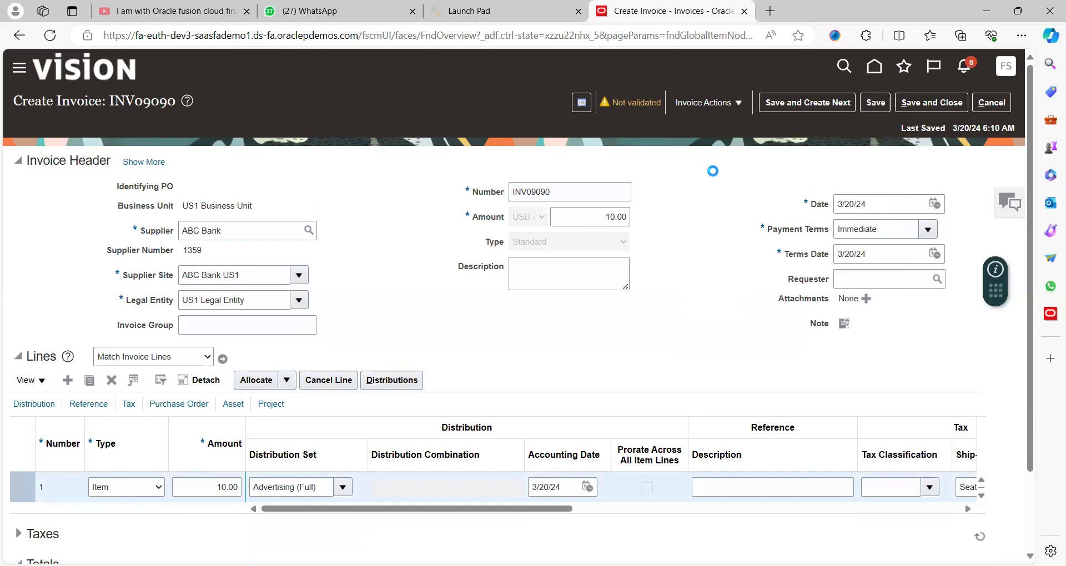
{"action": "key", "text": "alt+Tab"}
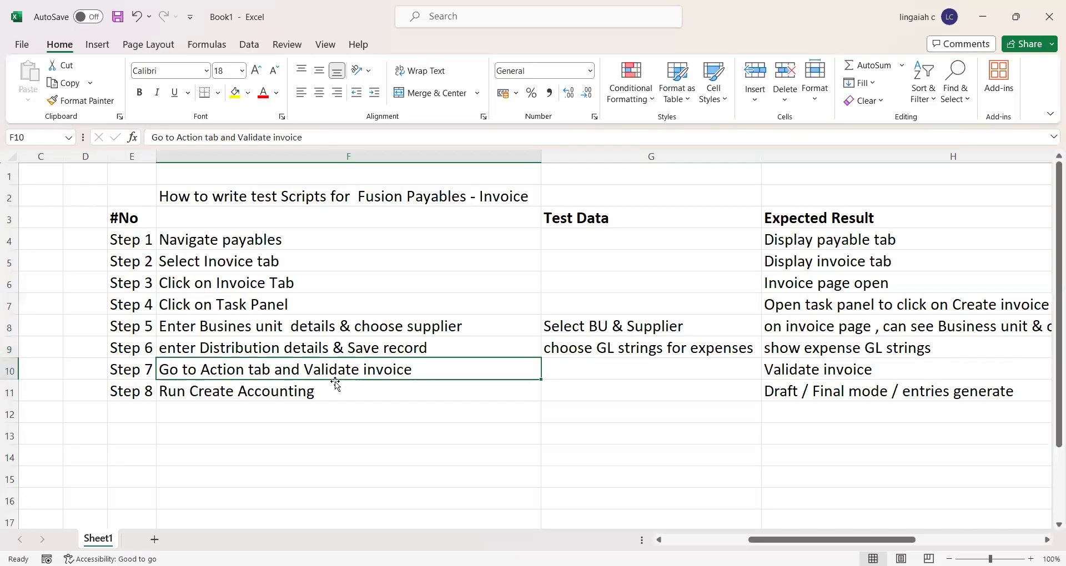
{"action": "key", "text": "alt+Tab"}
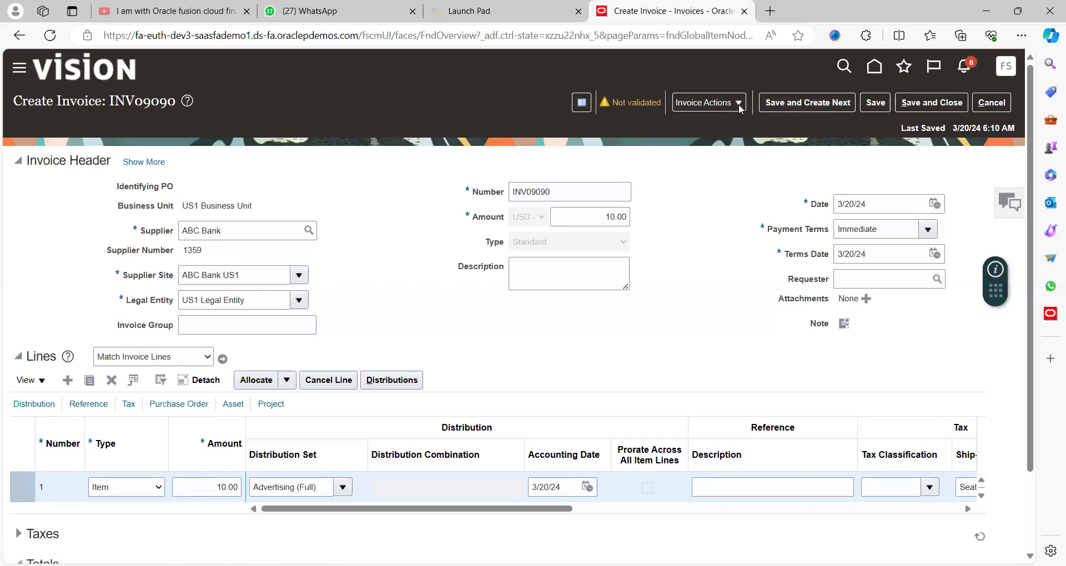
{"action": "left_click", "coordinate": [739, 108]}
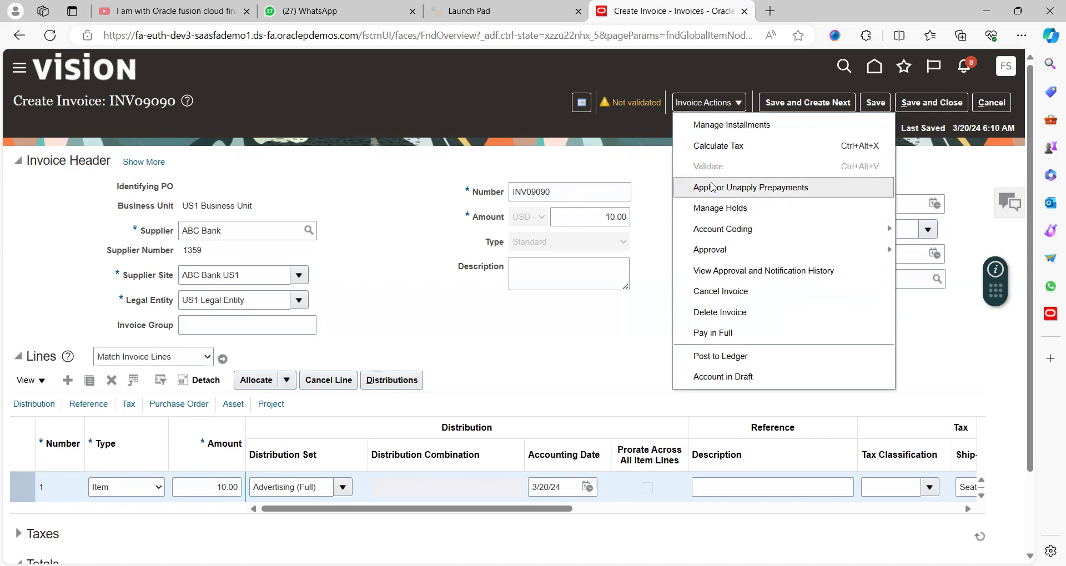
{"action": "left_click", "coordinate": [467, 281]}
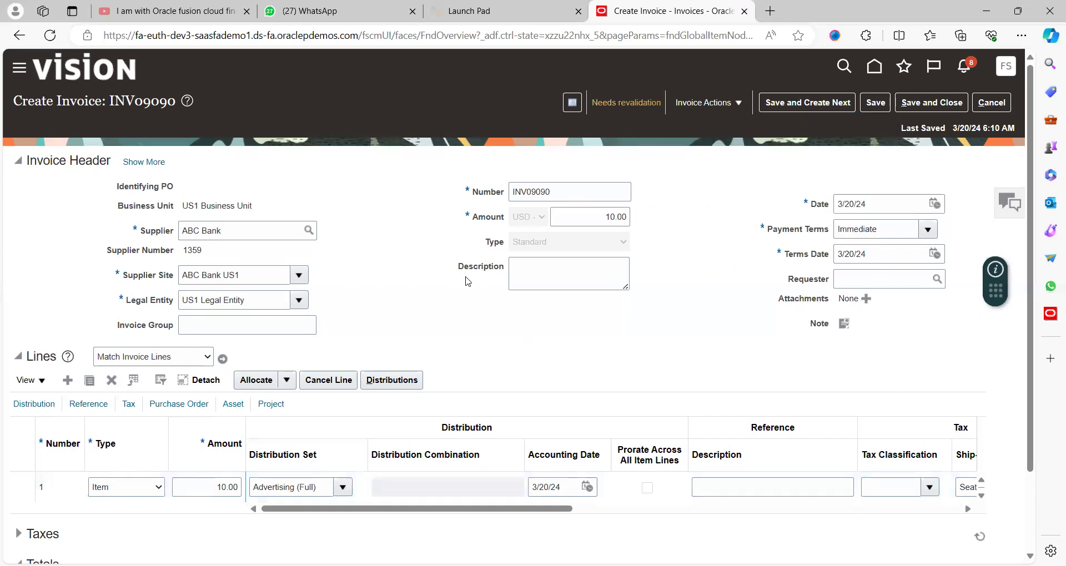
Check the invoice totals and set the header amount to 10.95 so it matches the total including tax.
{"action": "left_click", "coordinate": [1029, 537]}
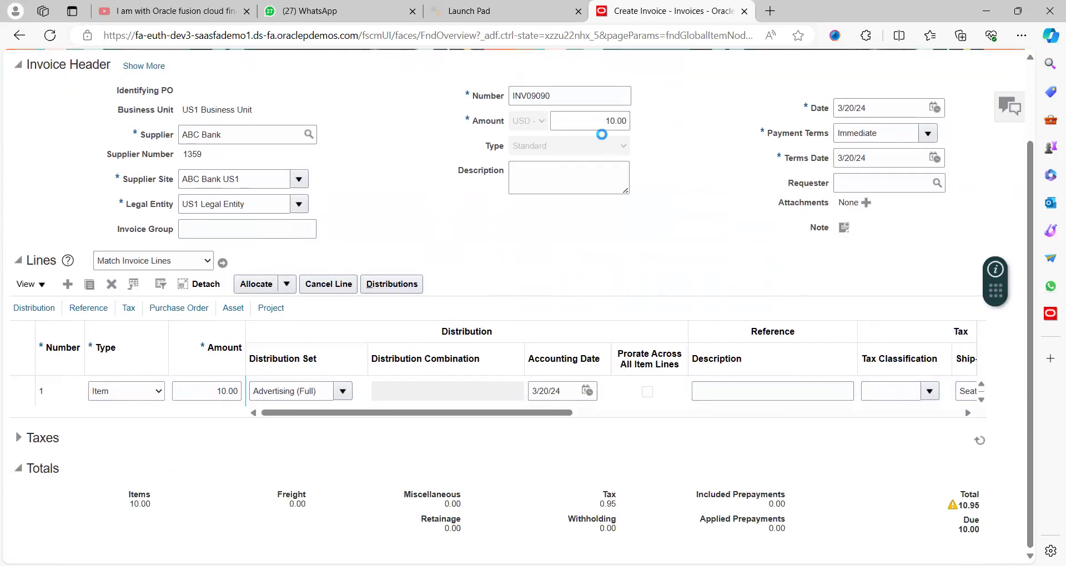
{"action": "double_click", "coordinate": [601, 126]}
{"action": "key", "text": "BackSpace"}
{"action": "type", "text": "10"}
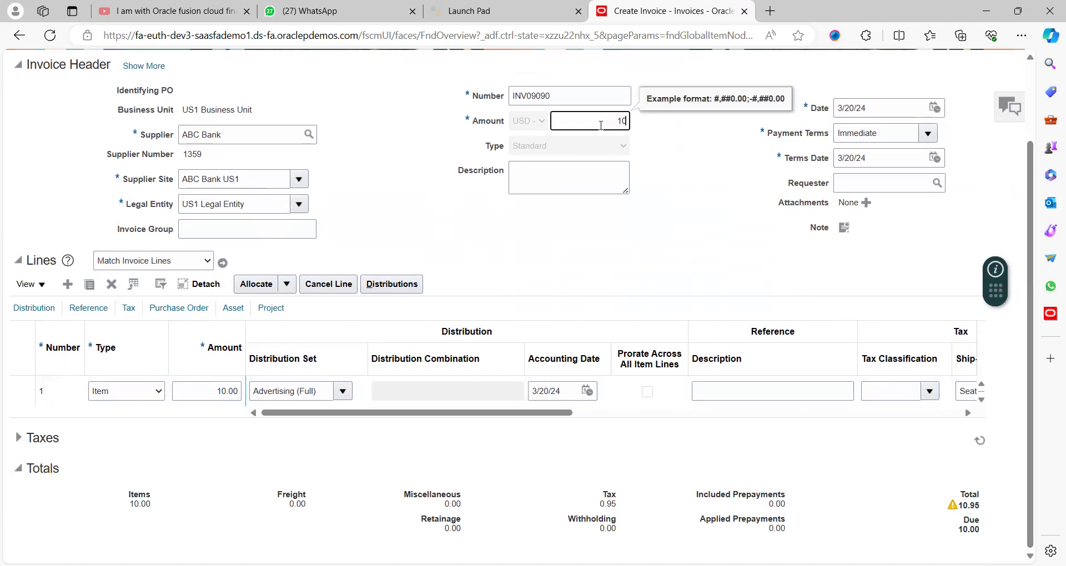
{"action": "type", "text": ".95"}
{"action": "key", "text": "Tab"}
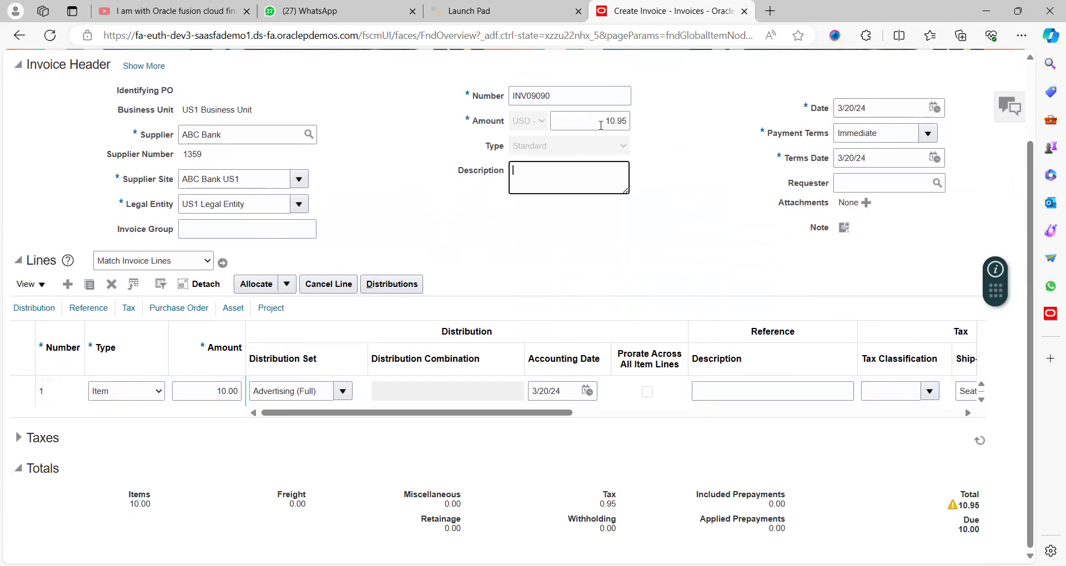
Validate the invoice again with the corrected amount.
{"action": "scroll", "coordinate": [1033, 90], "scroll_direction": "up", "scroll_amount": 2}
{"action": "left_click", "coordinate": [739, 101]}
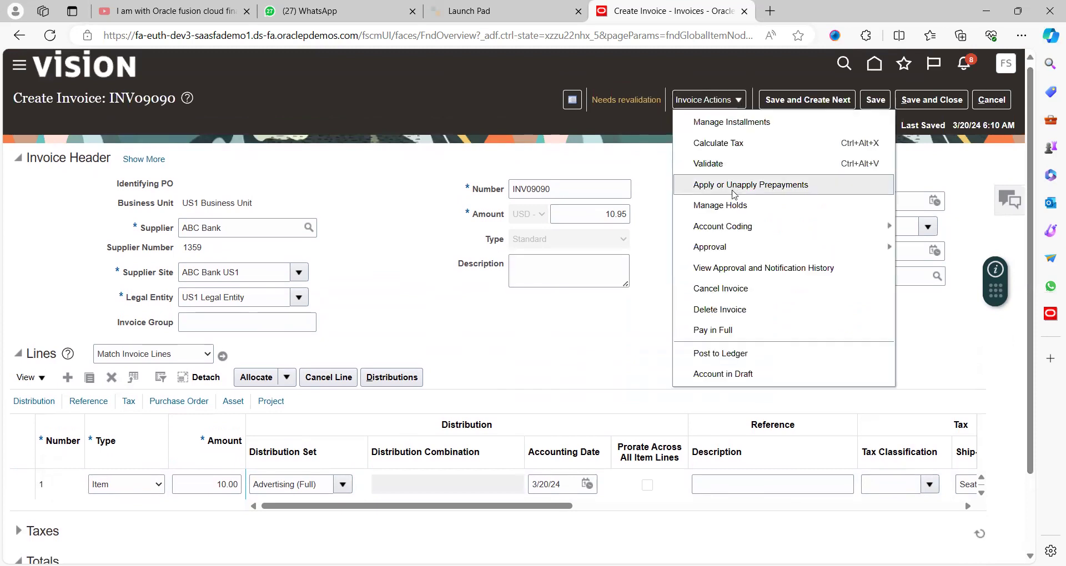
{"action": "left_click", "coordinate": [720, 165]}
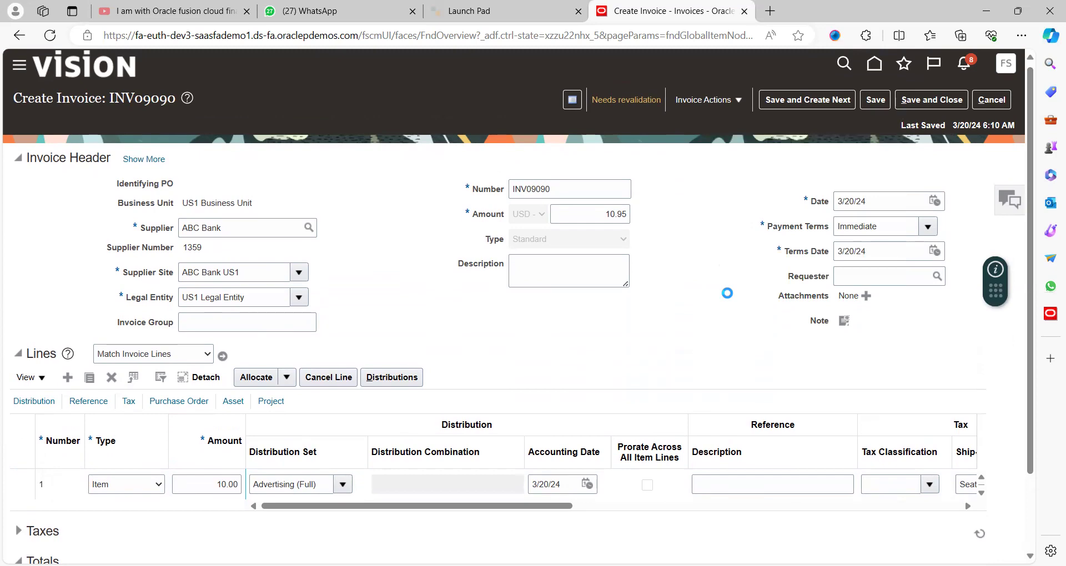
Check Step 7's Expected Result in Excel, and in Oracle Fusion review the validation status in the Invoice Summary and close it.
{"action": "key", "text": "alt+Tab"}
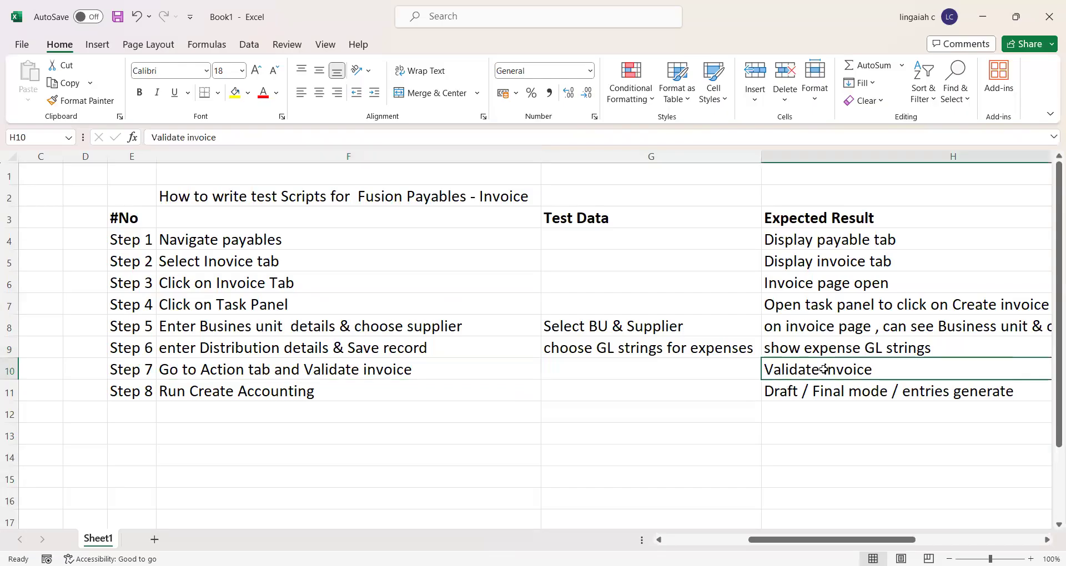
{"action": "key", "text": "alt+Tab"}
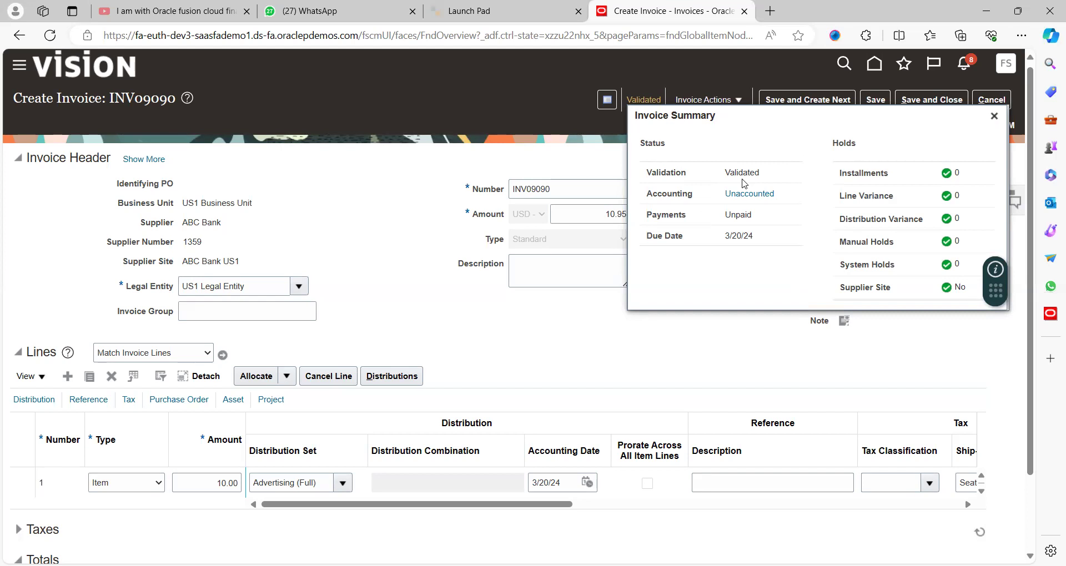
{"action": "left_click", "coordinate": [994, 116]}
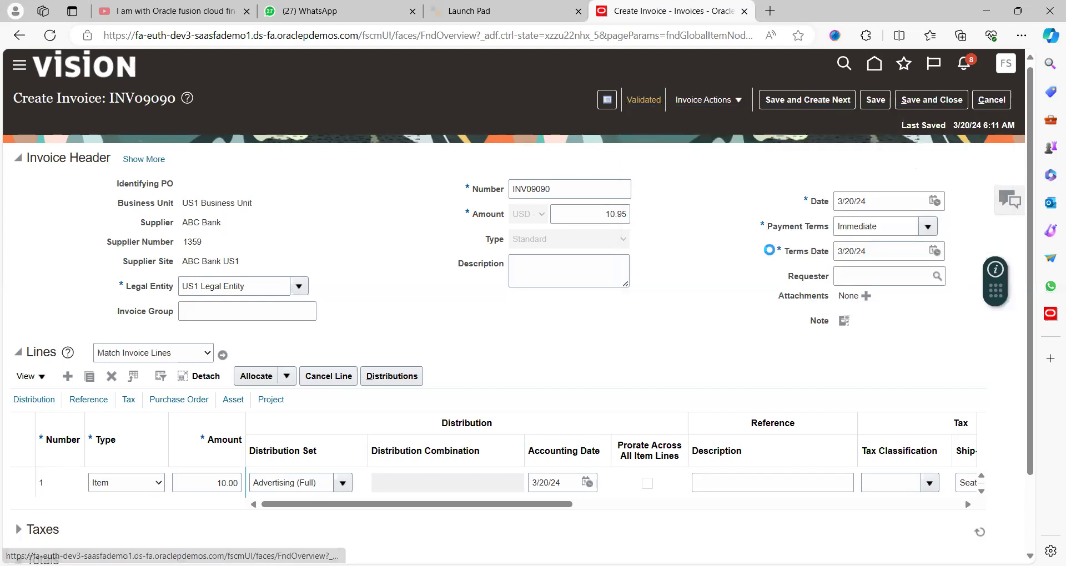
Check Step 8 and its Expected Result in the Excel test script, and review the accounting options available for the invoice in Oracle Fusion.
{"action": "key", "text": "alt+Tab"}
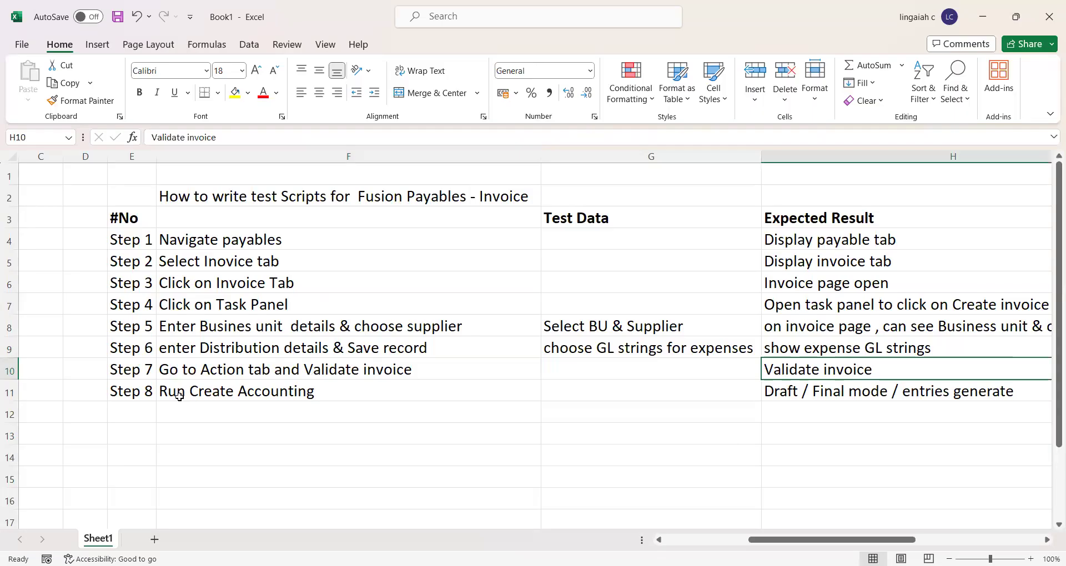
{"action": "key", "text": "alt+Tab"}
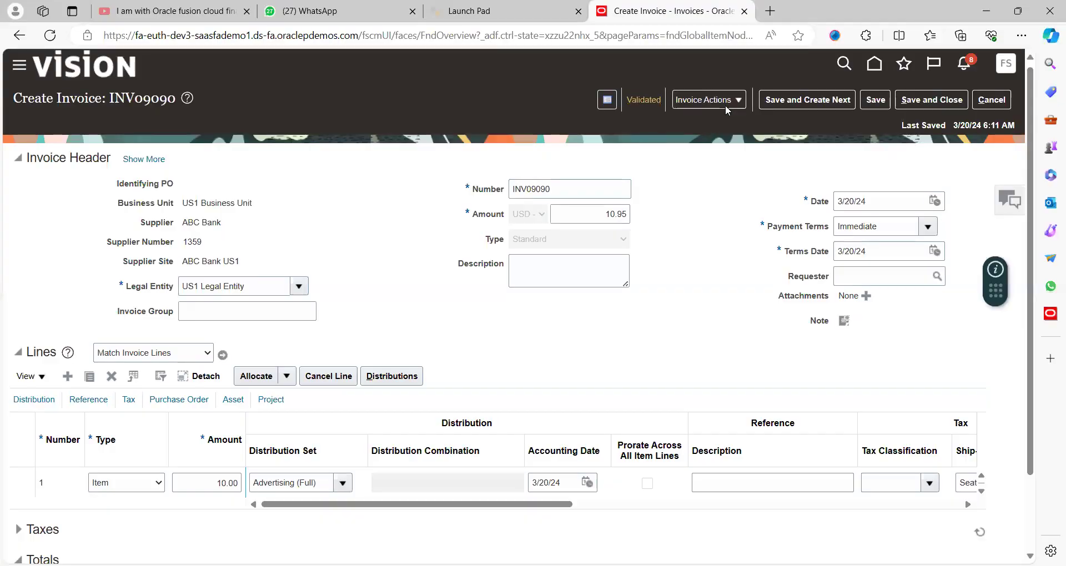
{"action": "left_click", "coordinate": [740, 101]}
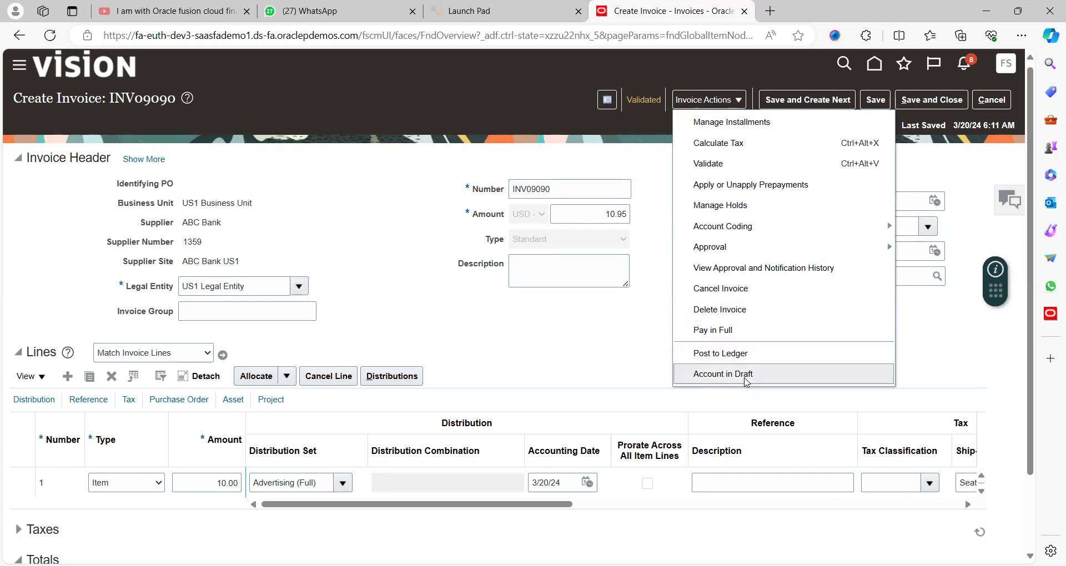
{"action": "left_click", "coordinate": [594, 322]}
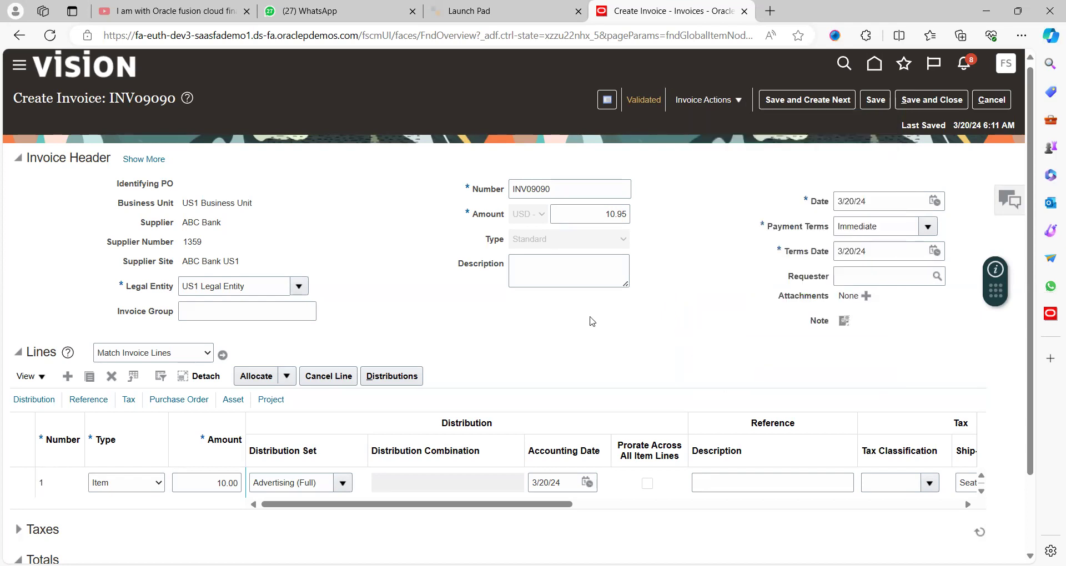
{"action": "key", "text": "alt+Tab"}
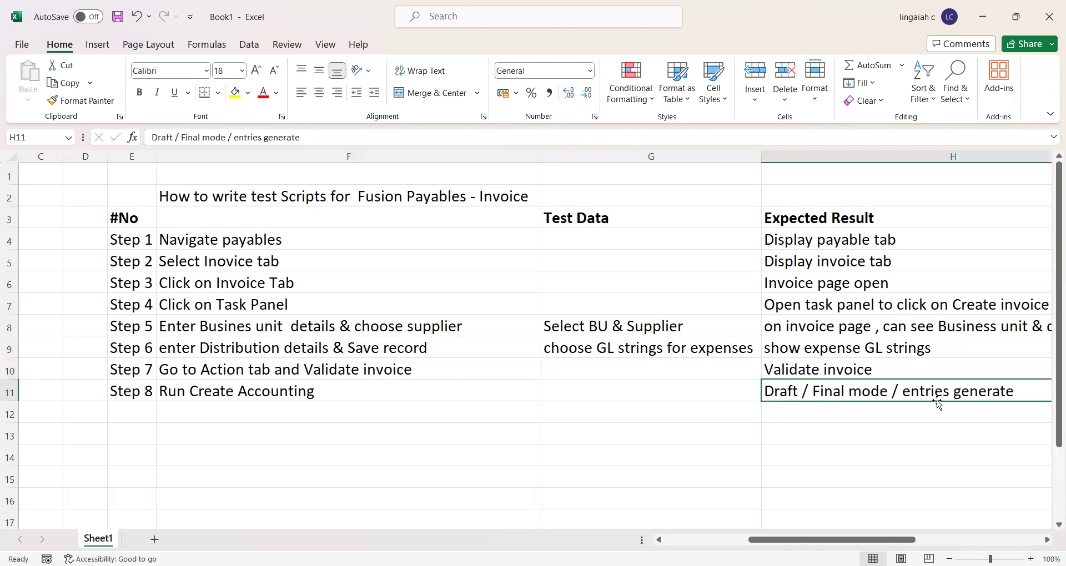
Return to Oracle Fusion and account the validated invoice in final mode with Post to Ledger.
{"action": "key", "text": "alt+Tab"}
{"action": "left_click", "coordinate": [739, 101]}
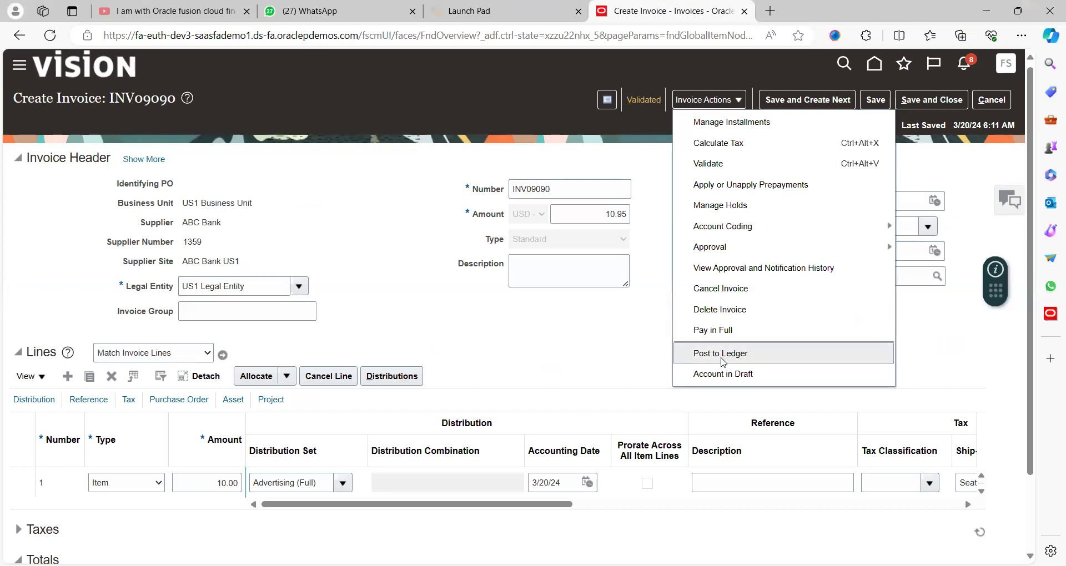
{"action": "left_click", "coordinate": [728, 358]}
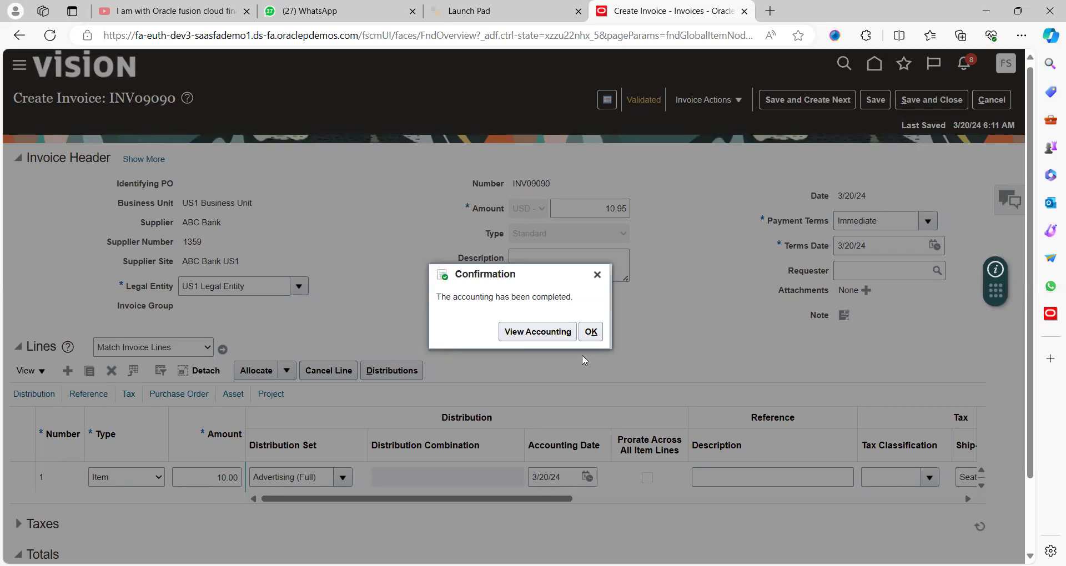
Switch to Excel and add Step 9 below Step 8 with the description "Review accounting Entries".
{"action": "key", "text": "alt+Tab"}
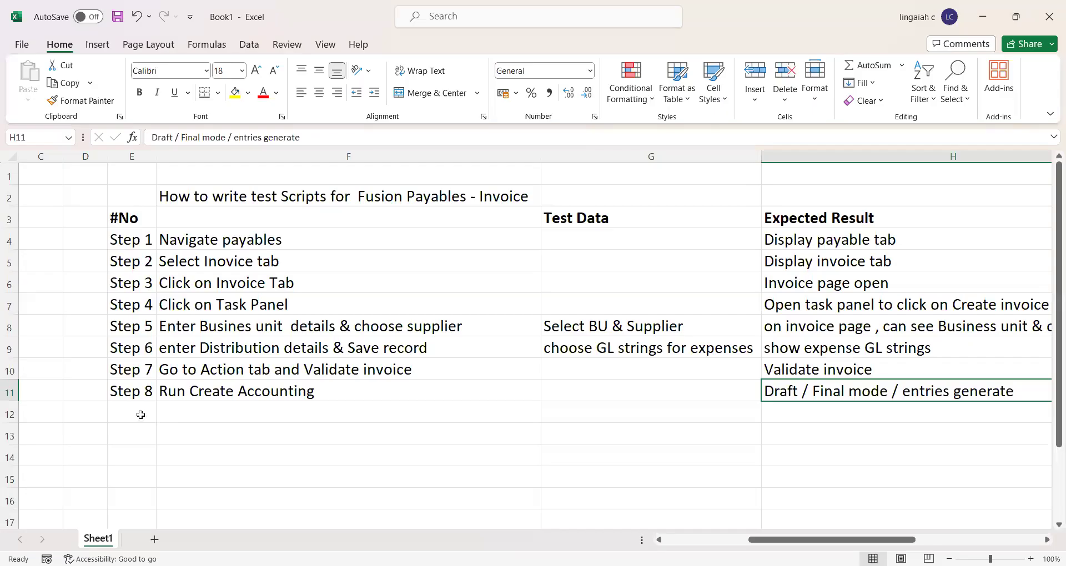
{"action": "type", "text": "St"}
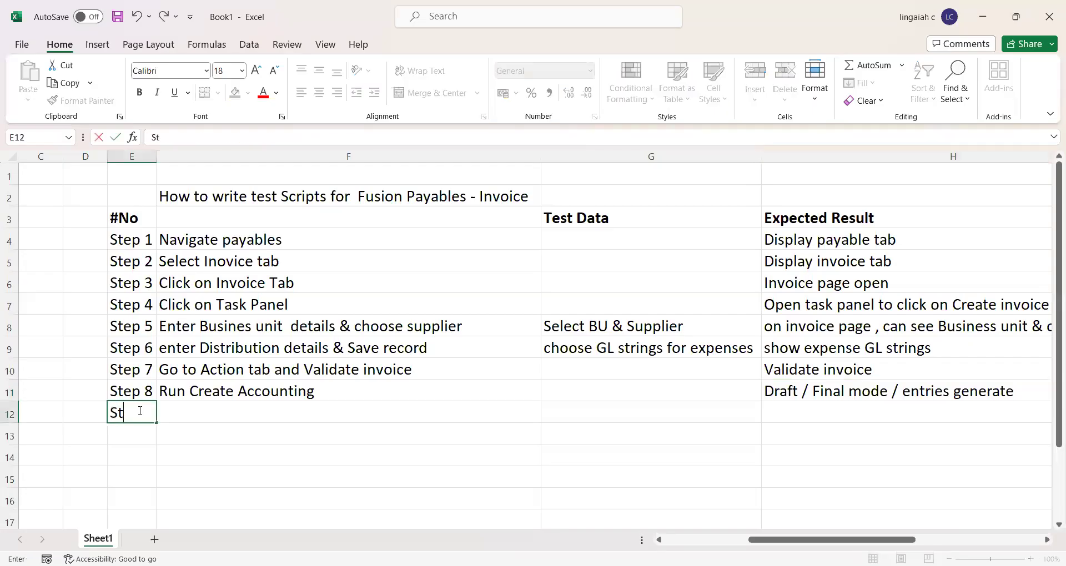
{"action": "type", "text": "ep 9"}
{"action": "key", "text": "Tab"}
{"action": "type", "text": "Vali"}
{"action": "key", "text": "BackSpace"}
{"action": "key", "text": "BackSpace"}
{"action": "key", "text": "BackSpace"}
{"action": "key", "text": "BackSpace"}
{"action": "type", "text": "Reivew"}
{"action": "key", "text": "BackSpace"}
{"action": "key", "text": "BackSpace"}
{"action": "key", "text": "BackSpace"}
{"action": "key", "text": "BackSpace"}
{"action": "type", "text": "view account"}
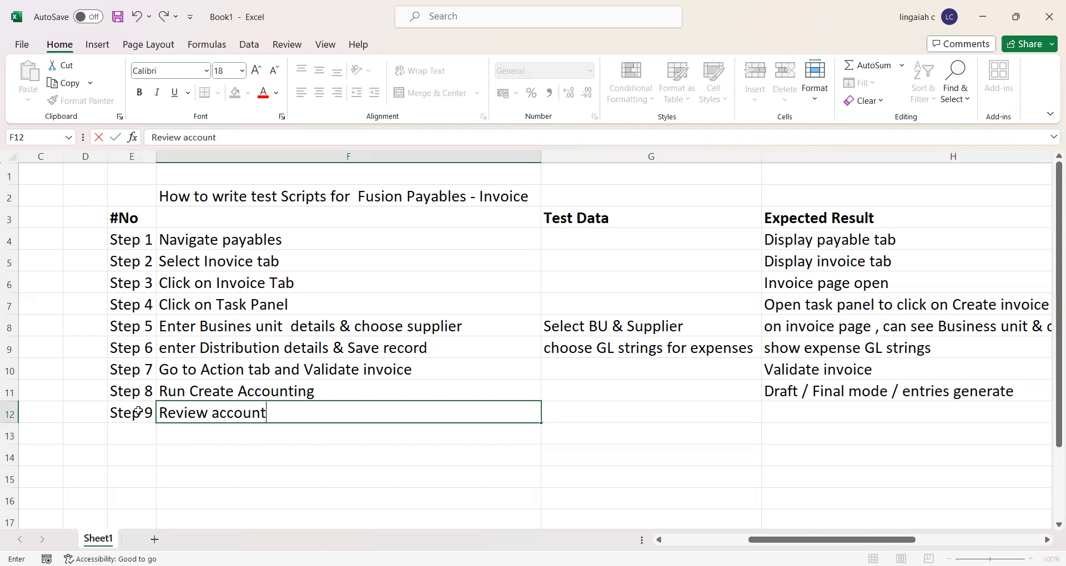
{"action": "type", "text": "ing Entries"}
{"action": "key", "text": "Return"}
{"action": "key", "text": "Up"}
{"action": "key", "text": "Right"}
{"action": "key", "text": "Right"}
{"action": "key", "text": "Right"}
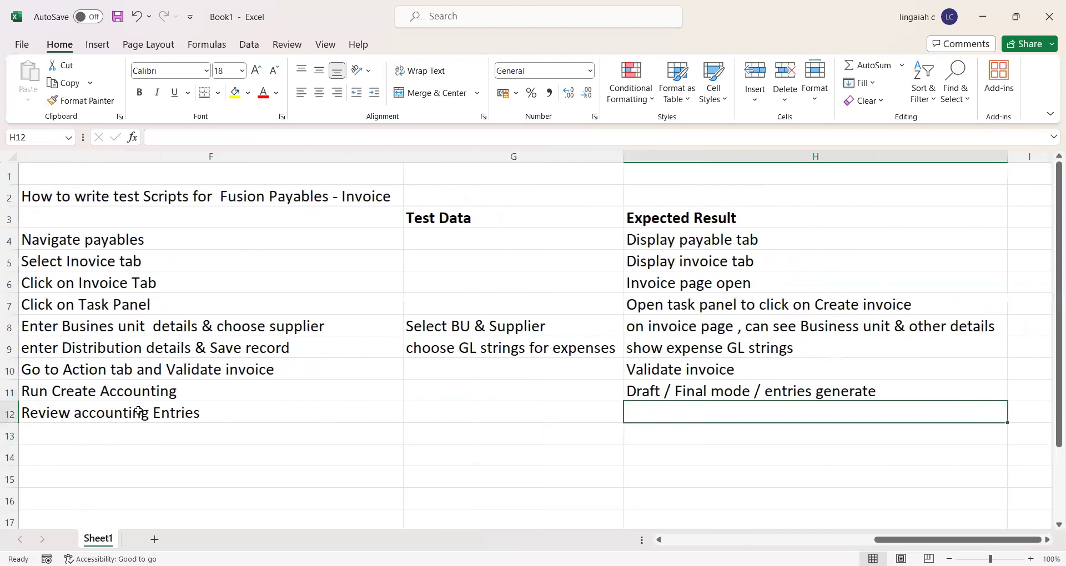
{"action": "key", "text": "Left"}
{"action": "key", "text": "Left"}
{"action": "key", "text": "Right"}
{"action": "key", "text": "Right"}
{"action": "key", "text": "Left"}
{"action": "key", "text": "Left"}
{"action": "key", "text": "Right"}
{"action": "key", "text": "Right"}
{"action": "type", "text": "Gene"}
{"action": "key", "text": "BackSpace"}
{"action": "key", "text": "BackSpace"}
{"action": "key", "text": "BackSpace"}
{"action": "key", "text": "BackSpace"}
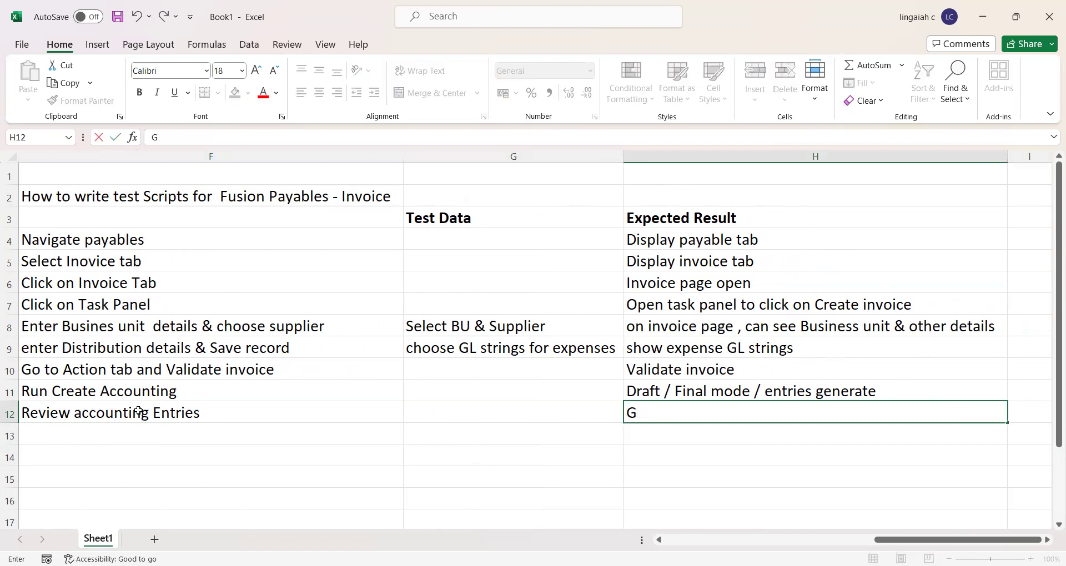
{"action": "type", "text": "Revew"}
{"action": "key", "text": "BackSpace"}
{"action": "key", "text": "BackSpace"}
{"action": "key", "text": "BackSpace"}
{"action": "key", "text": "BackSpace"}
{"action": "key", "text": "BackSpace"}
{"action": "key", "text": "BackSpace"}
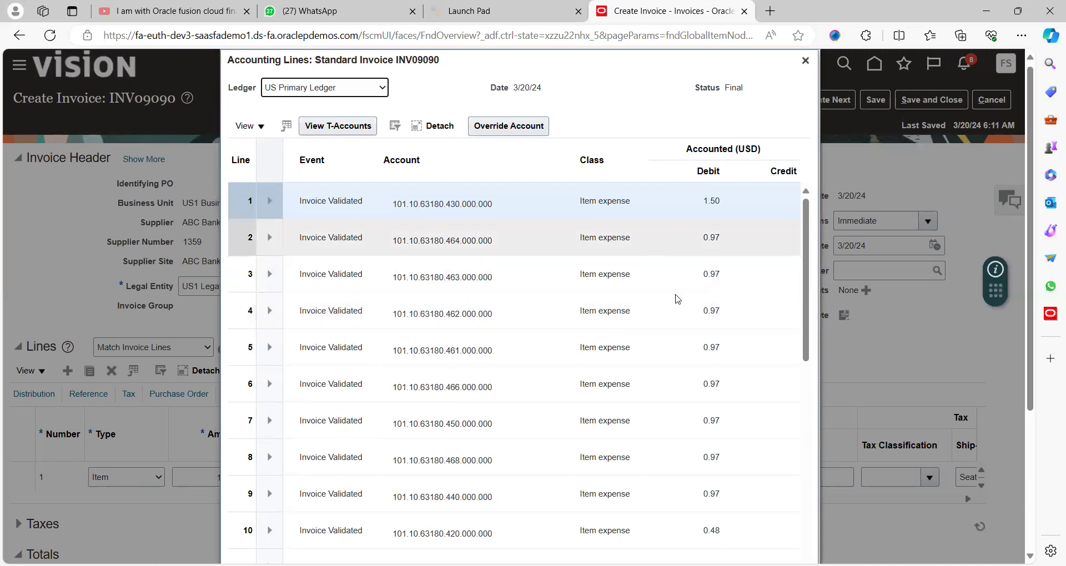
Review the invoice's accounting lines in Oracle Fusion, expand the journal details of line 13, and close the accounting view.
{"action": "scroll", "coordinate": [805, 503], "scroll_direction": "down", "scroll_amount": 1}
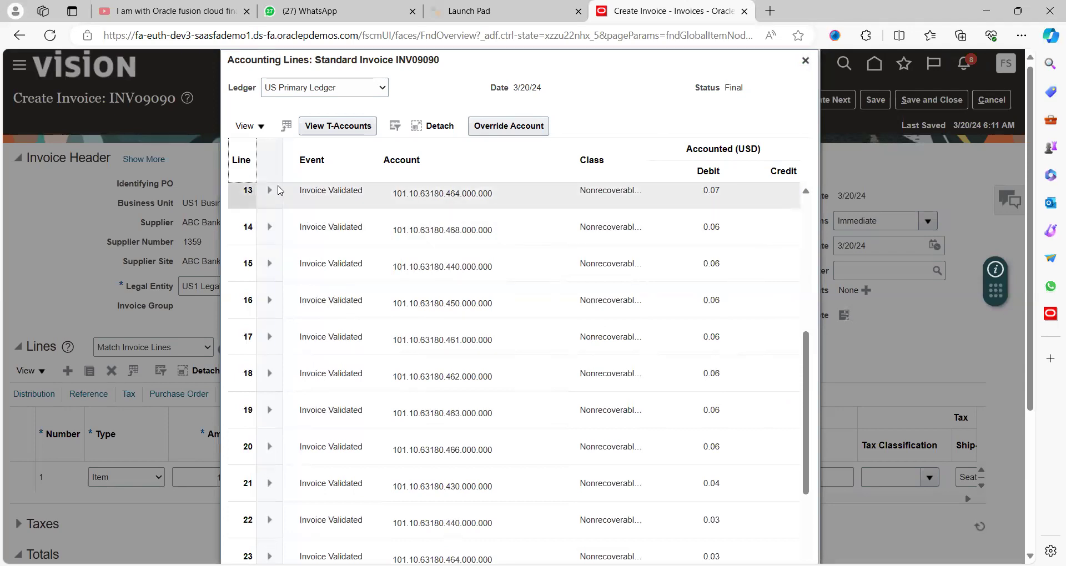
{"action": "left_click", "coordinate": [270, 191]}
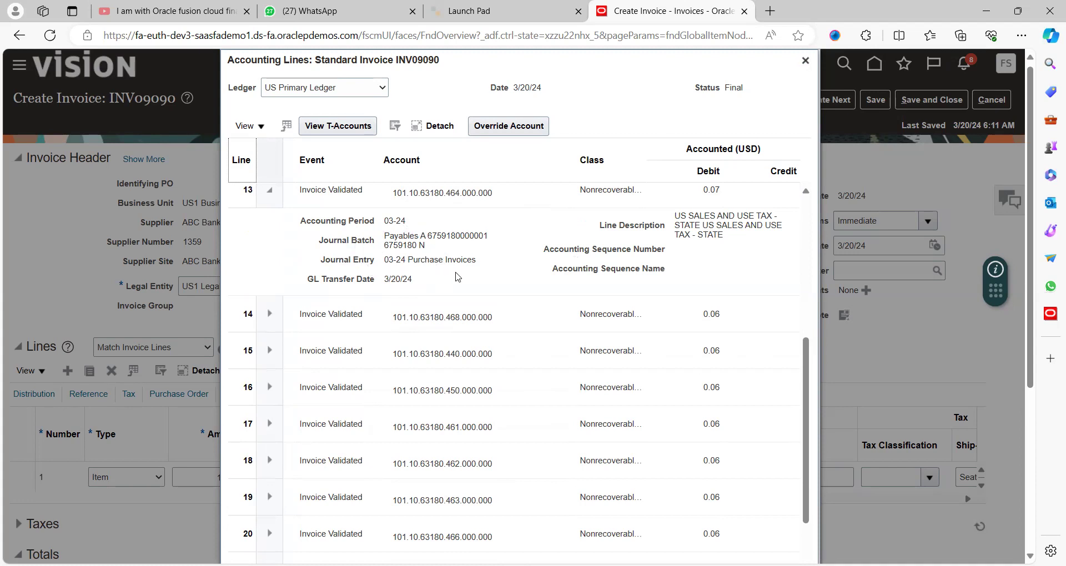
{"action": "left_click", "coordinate": [805, 60]}
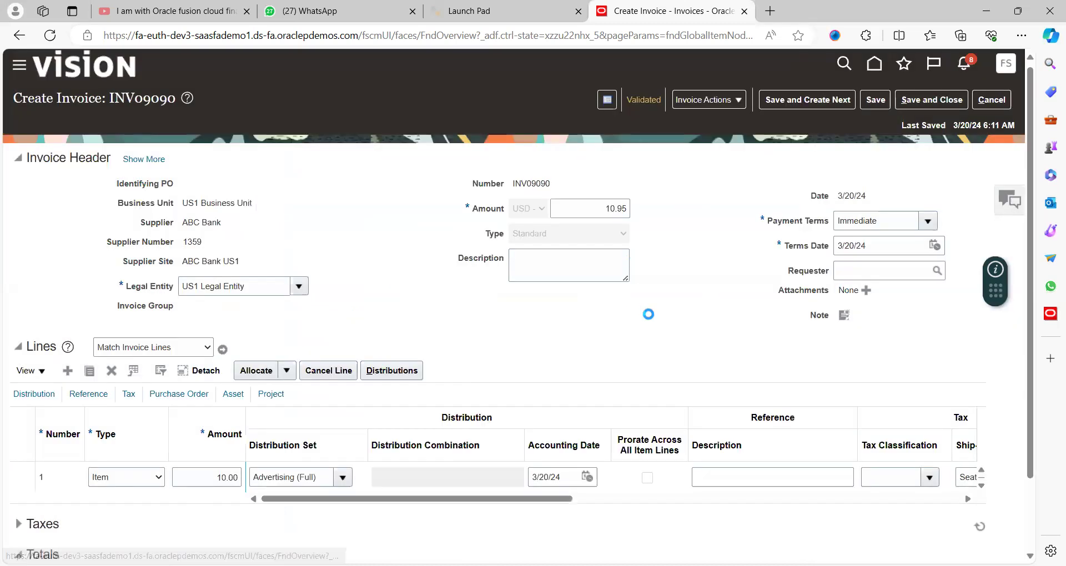
Return to Excel and review the test script's title, steps, test data and expected results.
{"action": "key", "text": "alt+Tab"}
{"action": "key", "text": "Left"}
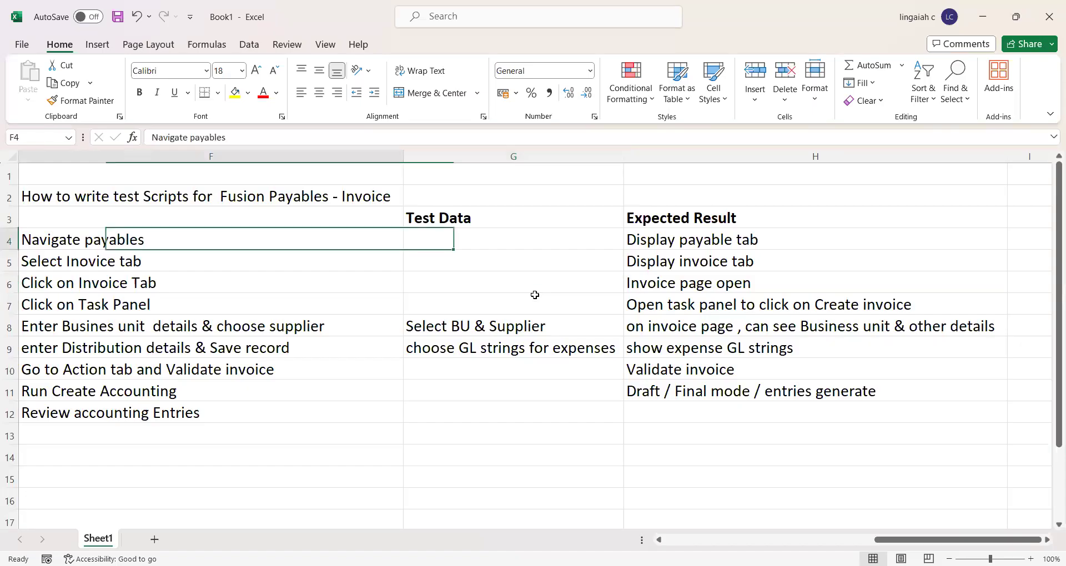
{"action": "scroll", "coordinate": [535, 295], "scroll_direction": "left", "scroll_amount": 1}
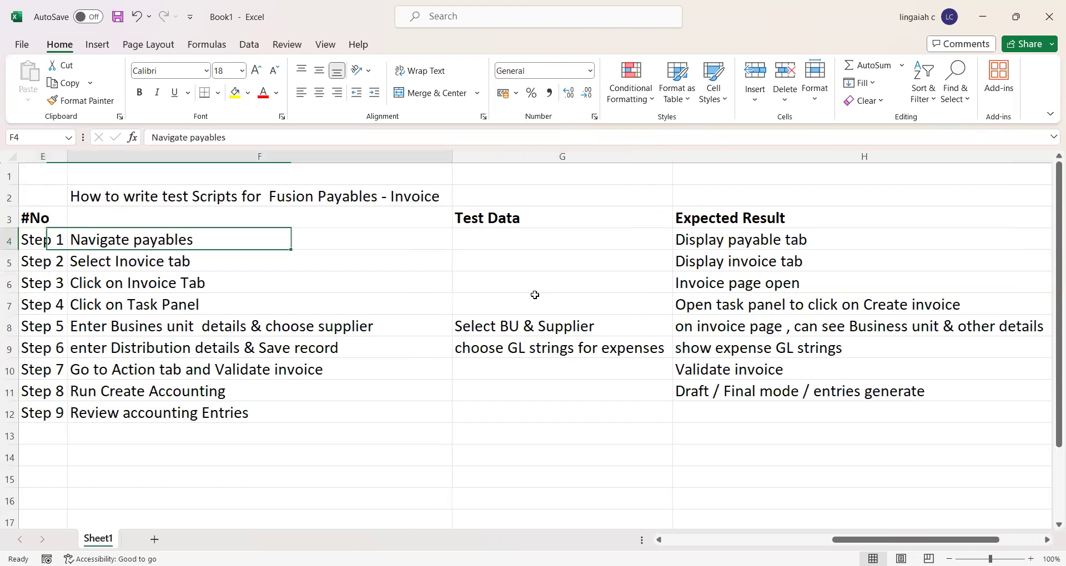
{"action": "key", "text": "Left"}
{"action": "key", "text": "Right"}
{"action": "key", "text": "Left"}
{"action": "key", "text": "Right"}
{"action": "key", "text": "Left"}
{"action": "key", "text": "Right"}
{"action": "key", "text": "Up"}
{"action": "key", "text": "Left"}
{"action": "key", "text": "Up"}
{"action": "key", "text": "Right"}
{"action": "key", "text": "Left"}
{"action": "key", "text": "Right"}
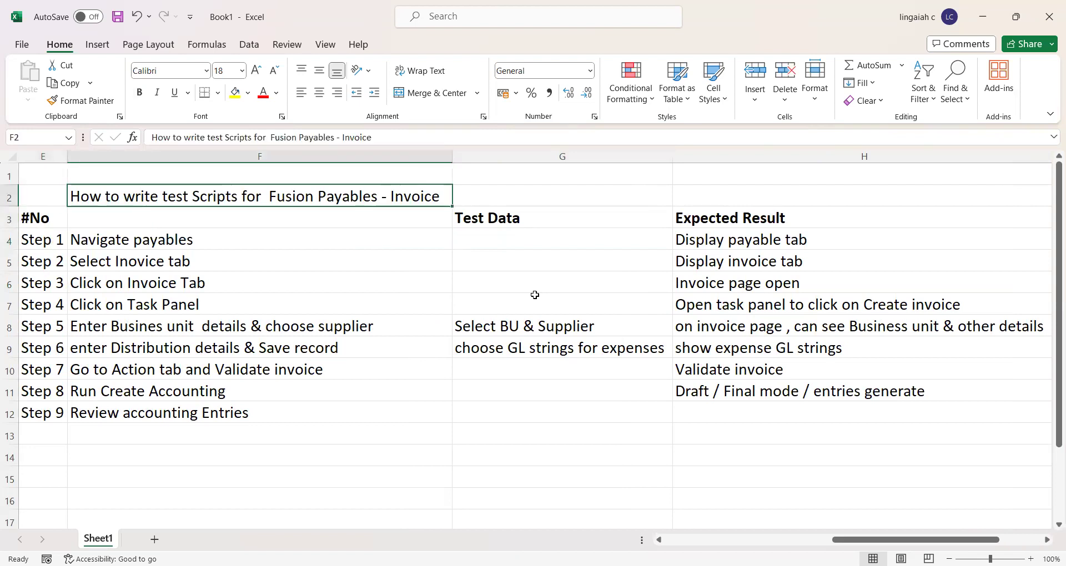